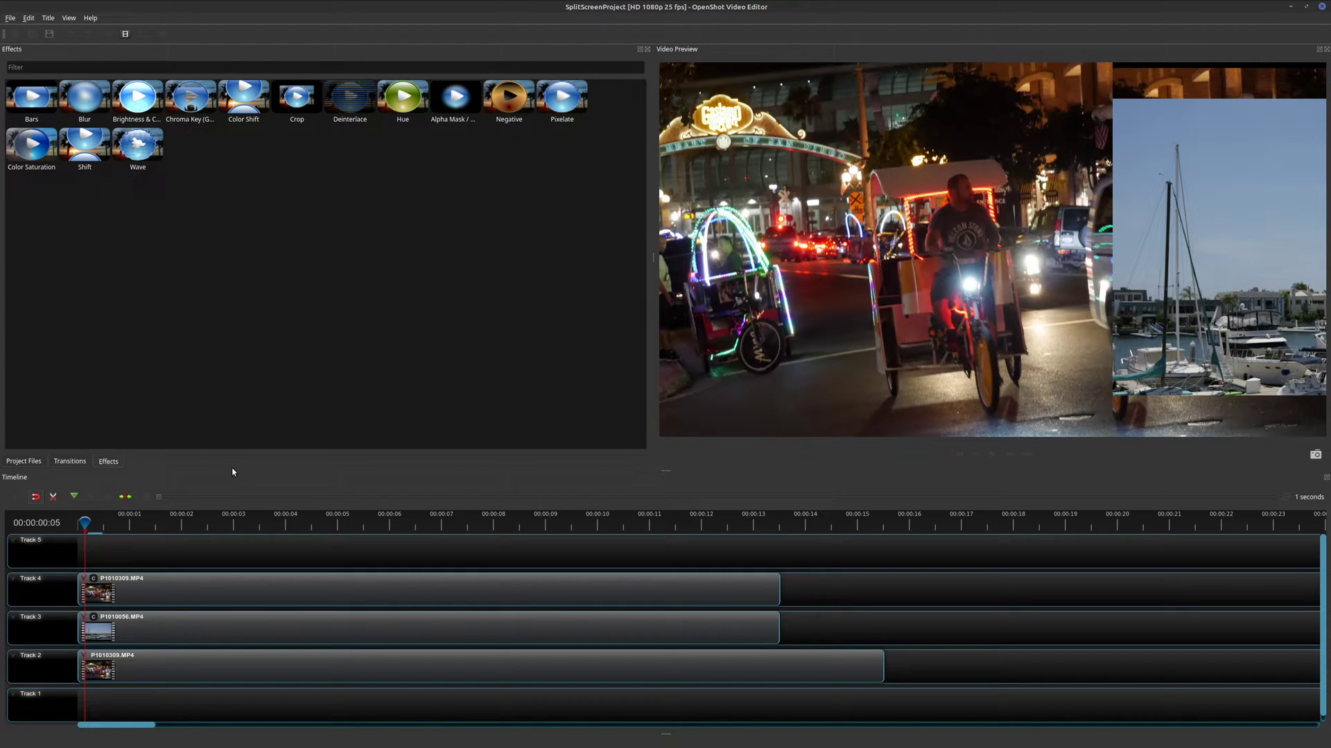
Scroll through OpenShot's Transitions grid, then return to the Effects list.
left_click(78, 463)
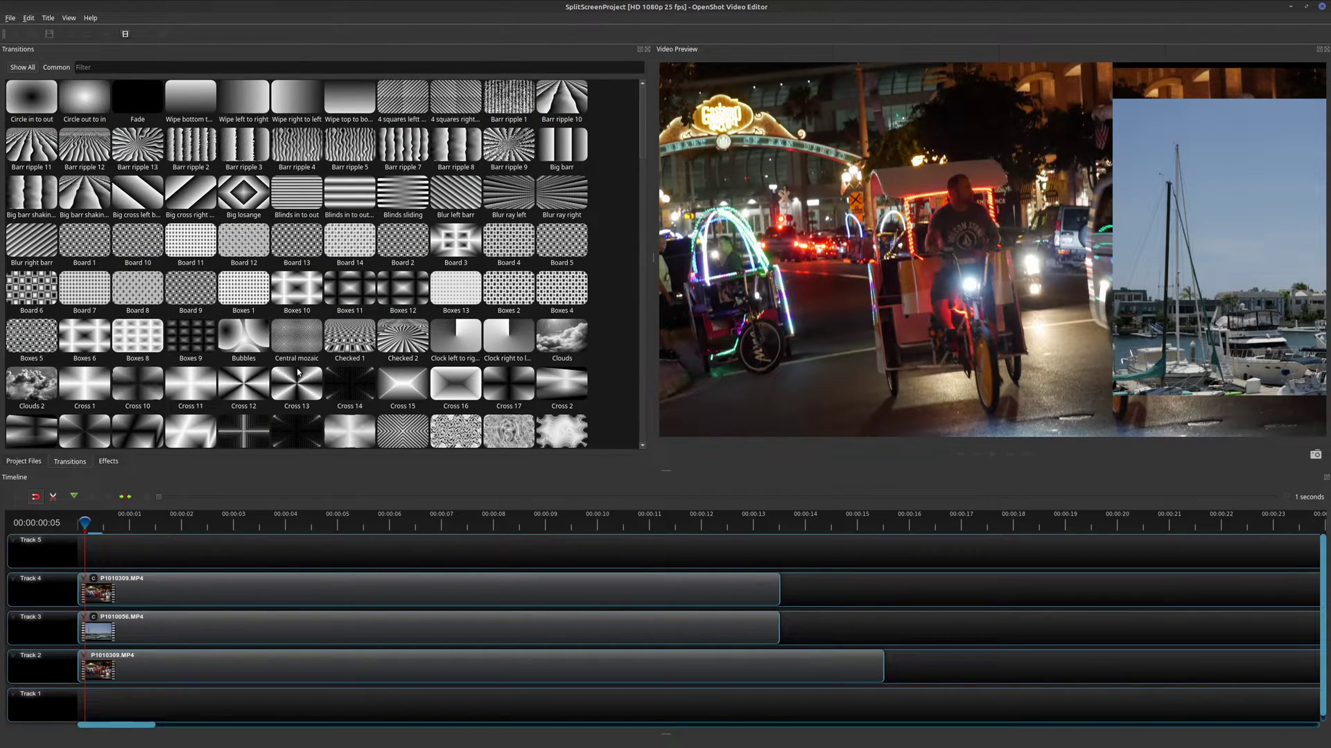
scroll(328, 332, "down", 3)
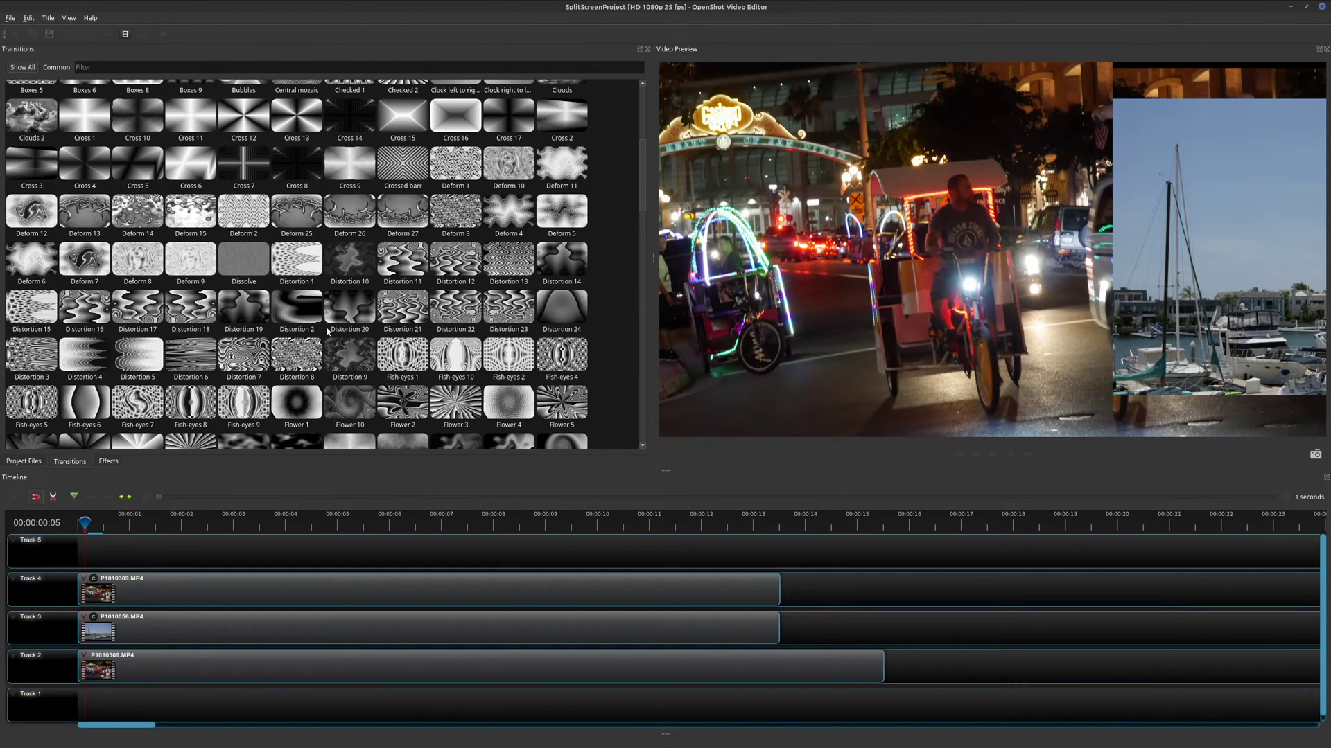
scroll(328, 331, "down", 3)
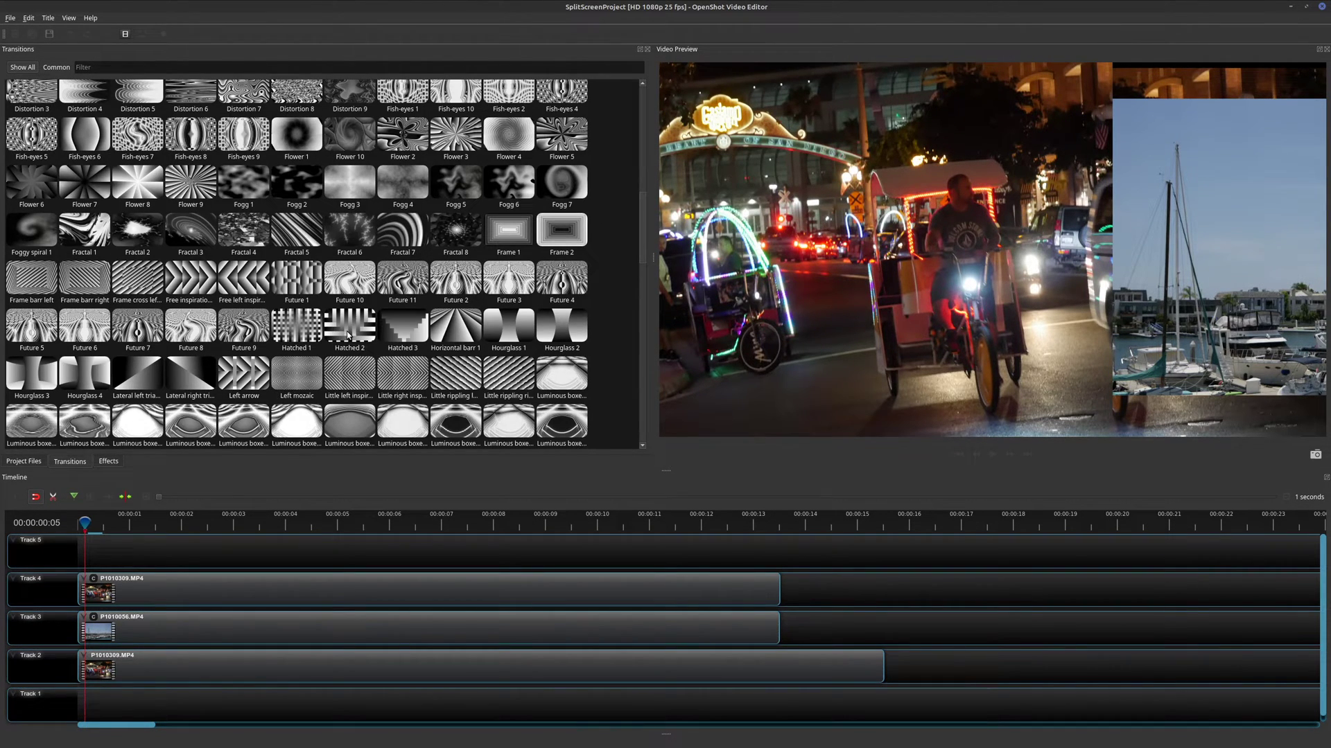
scroll(352, 338, "down", 9)
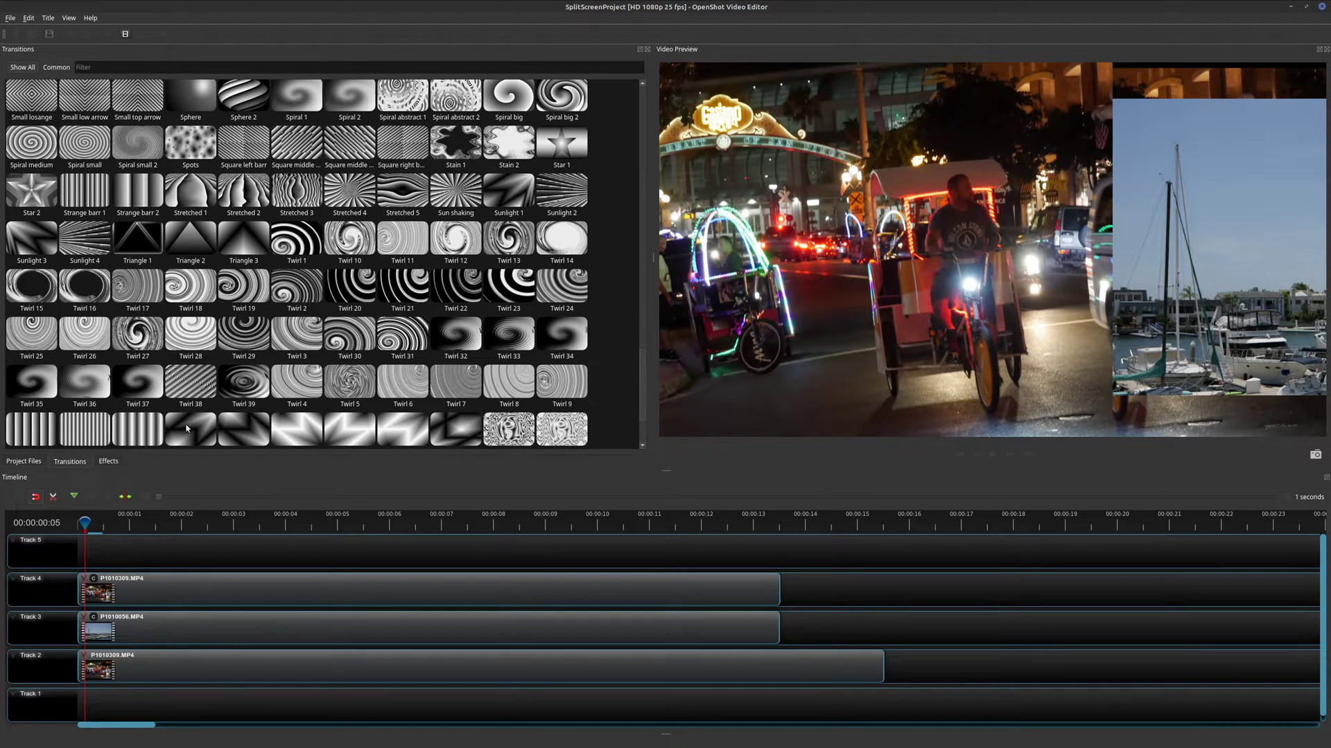
left_click(109, 462)
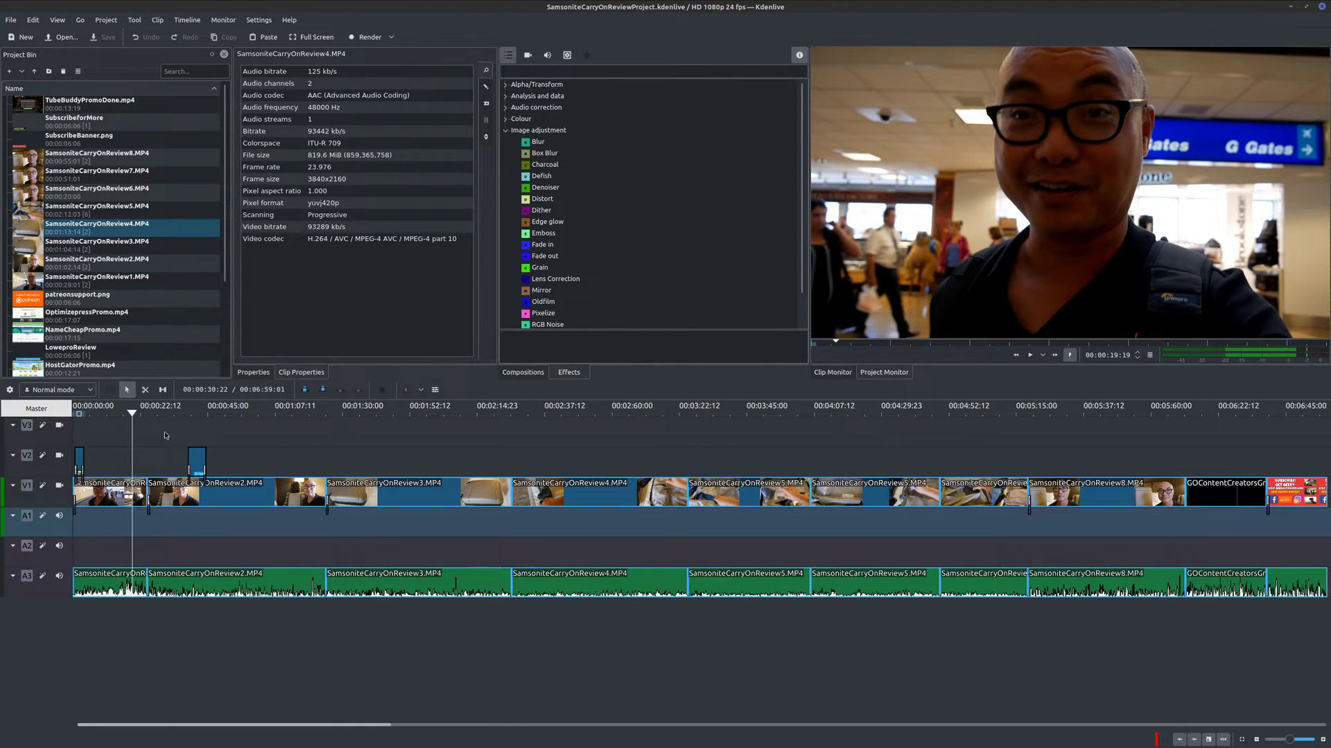
Scrub the Kdenlive review to 00:00:29, browse Effects, then jump to 00:00:52 and about one minute.
left_click(162, 418)
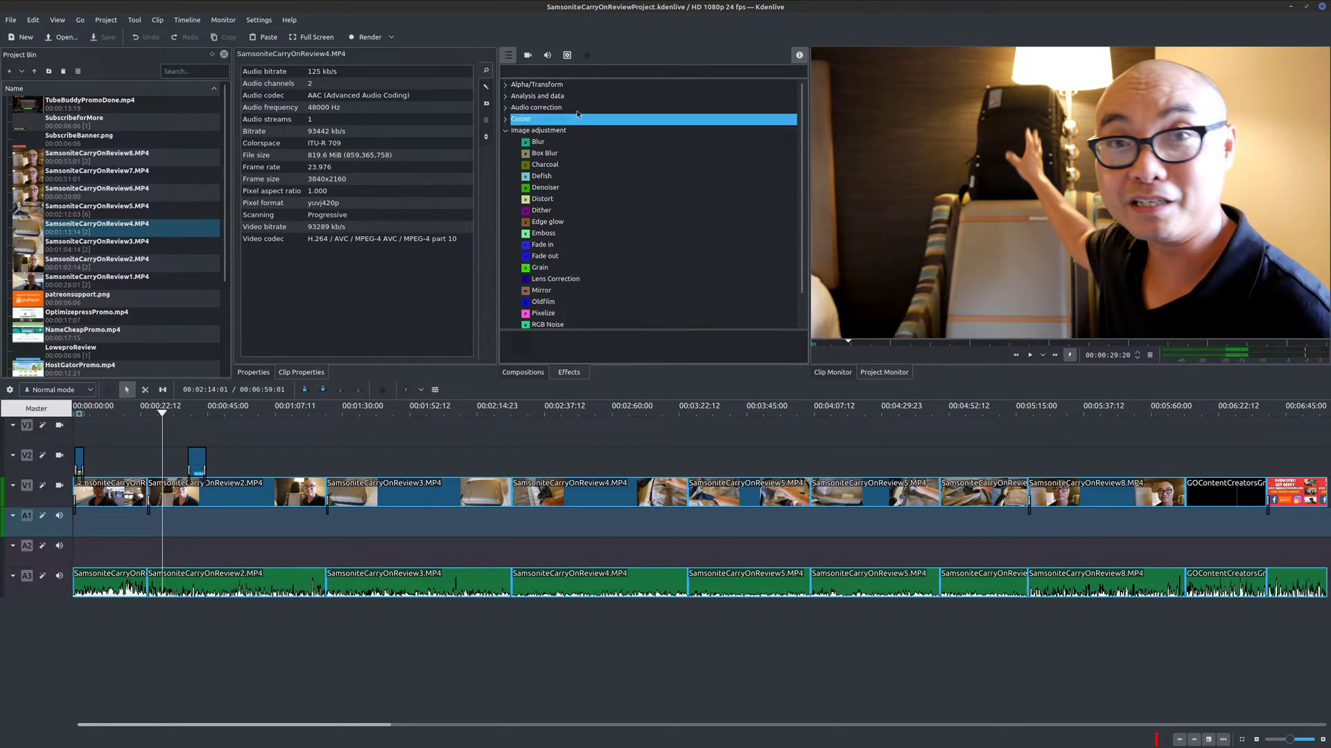
left_click(513, 325)
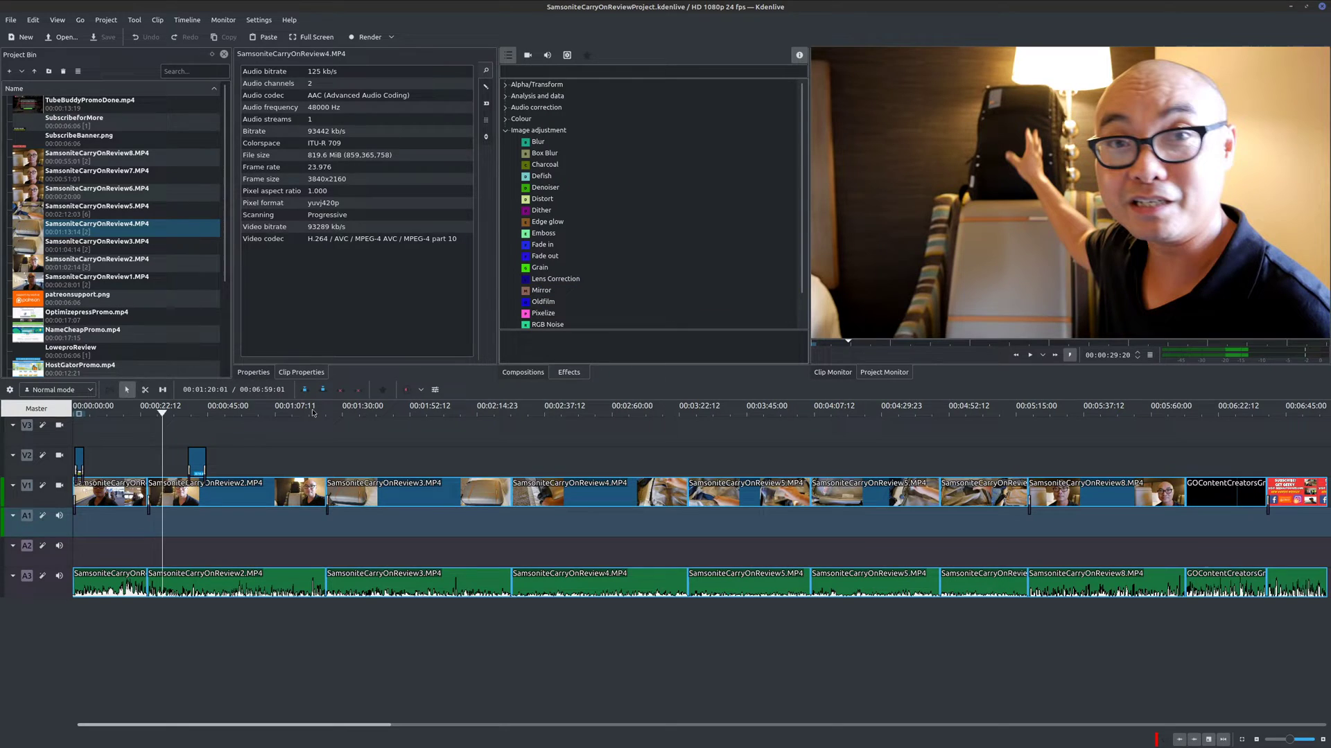
left_click(228, 417)
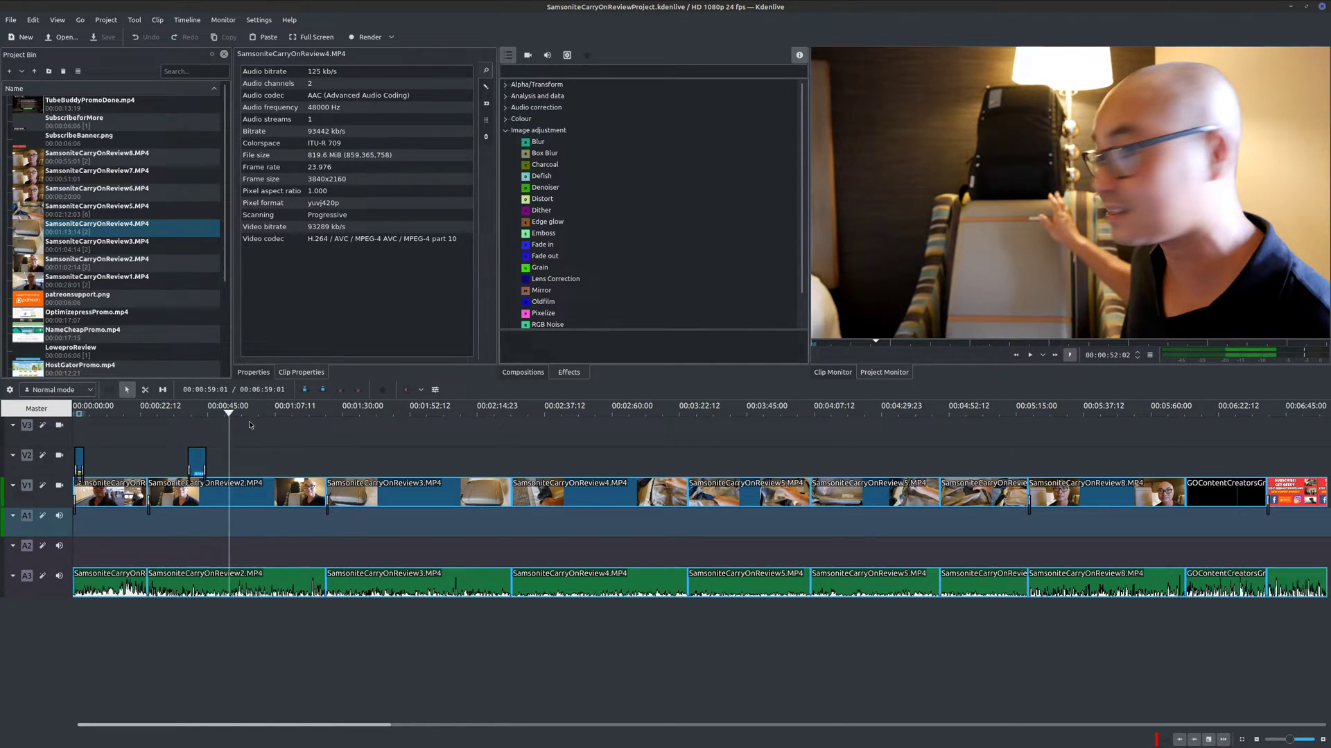
left_click(253, 416)
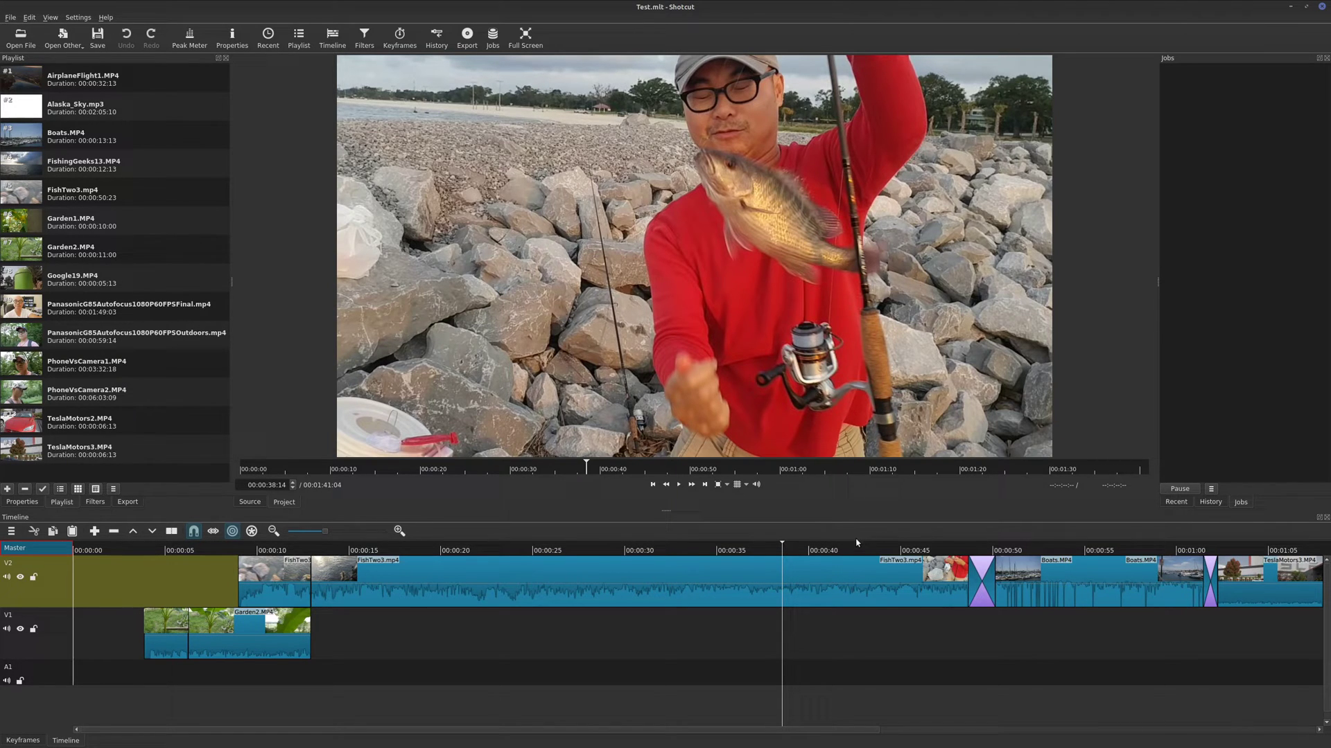
Play the Shotcut timeline and skip ahead via 00:00:42 and 00:00:44 into the Boats clip.
key("space")
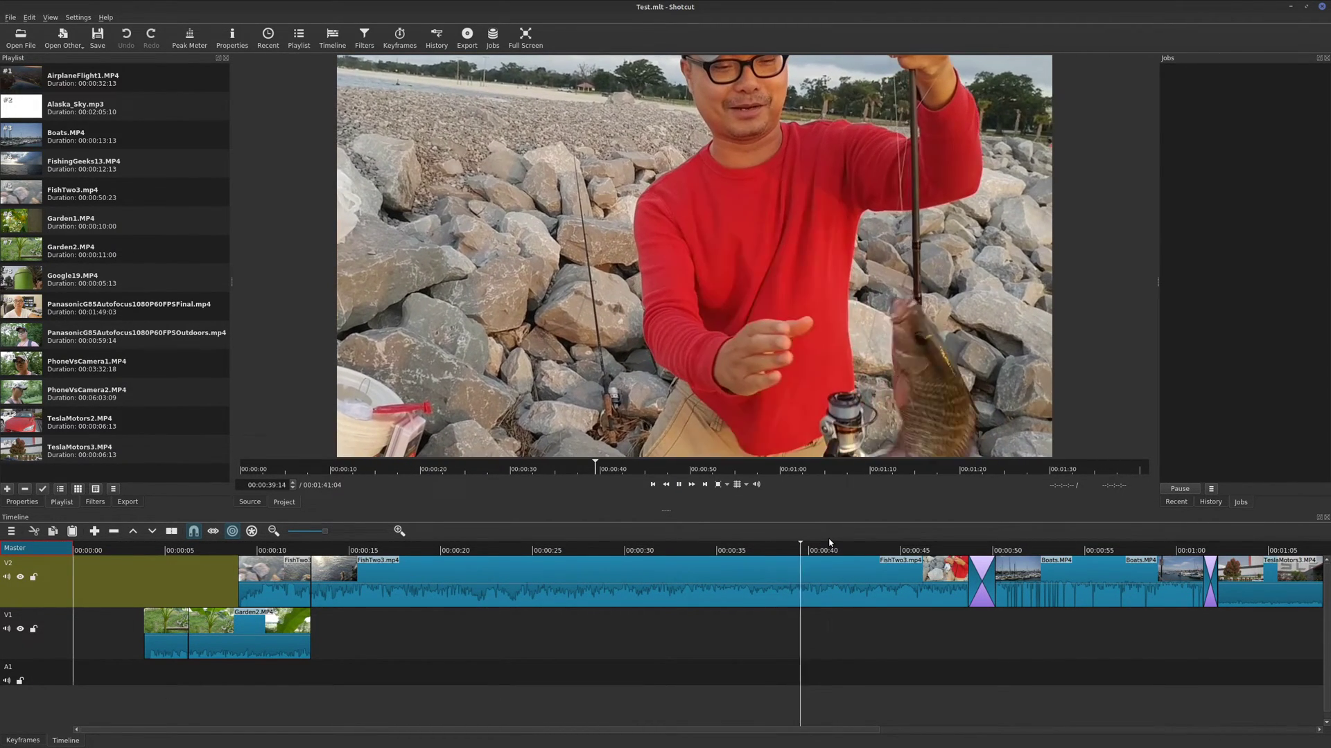
left_click(862, 547)
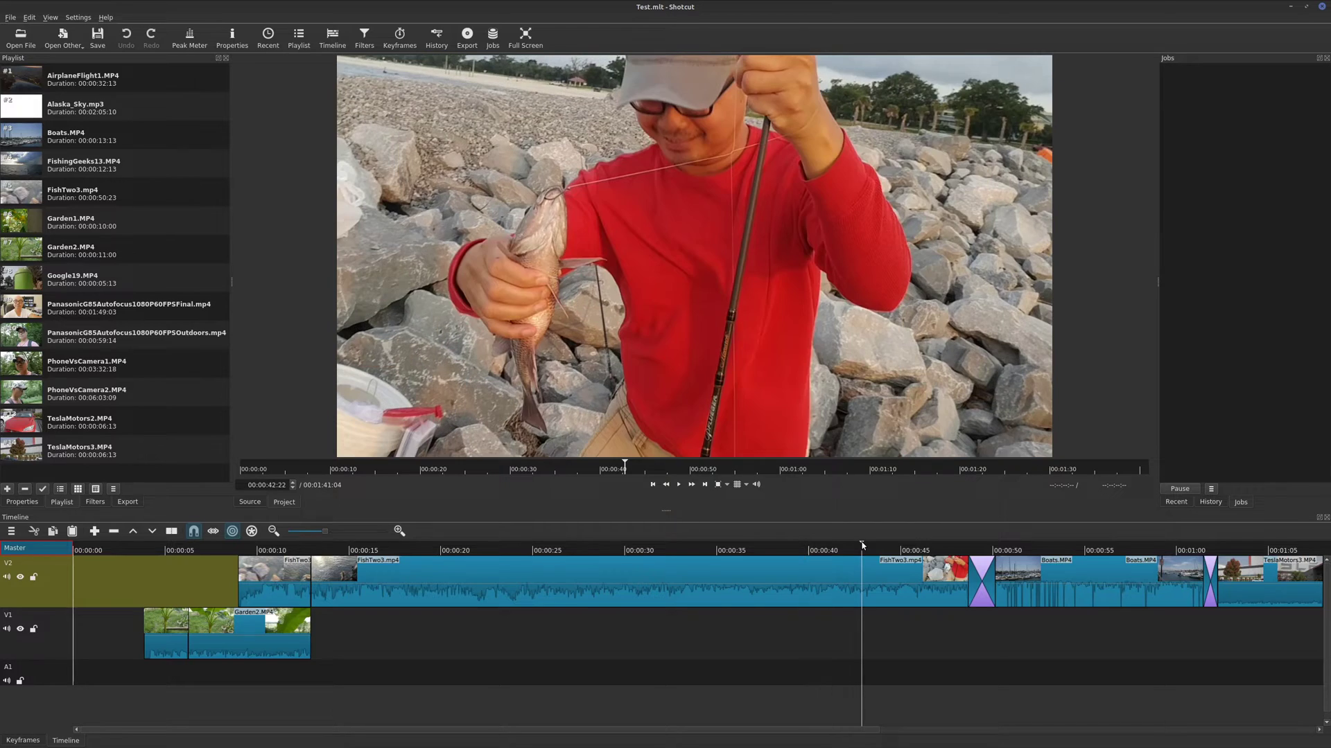
left_click(885, 547)
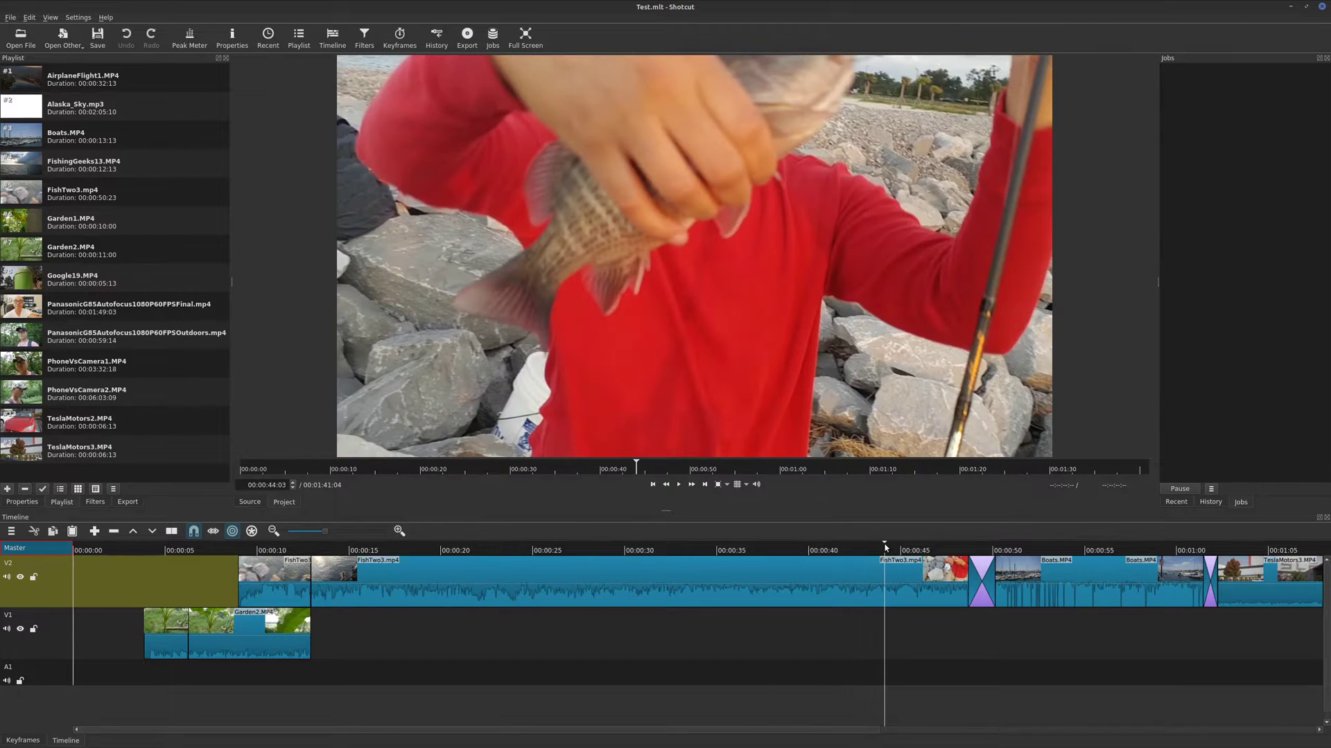
left_click(1014, 544)
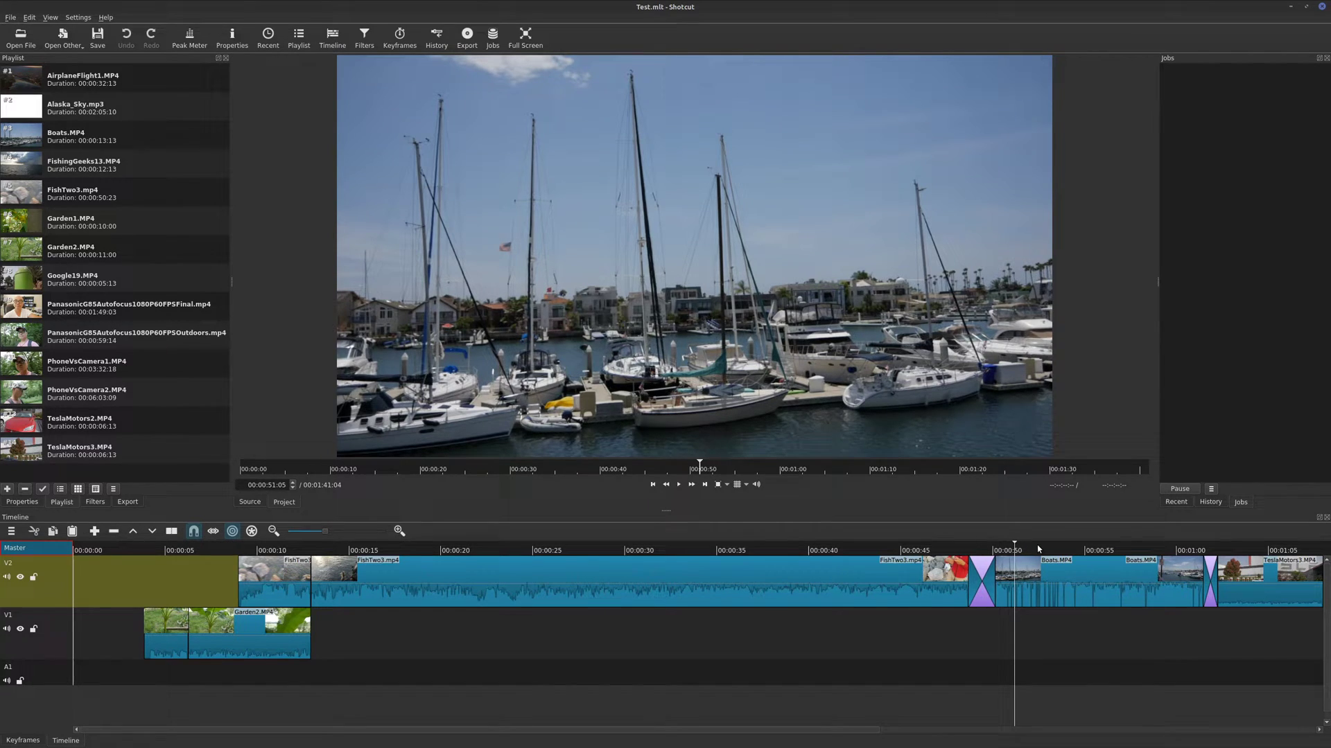
left_click(1036, 545)
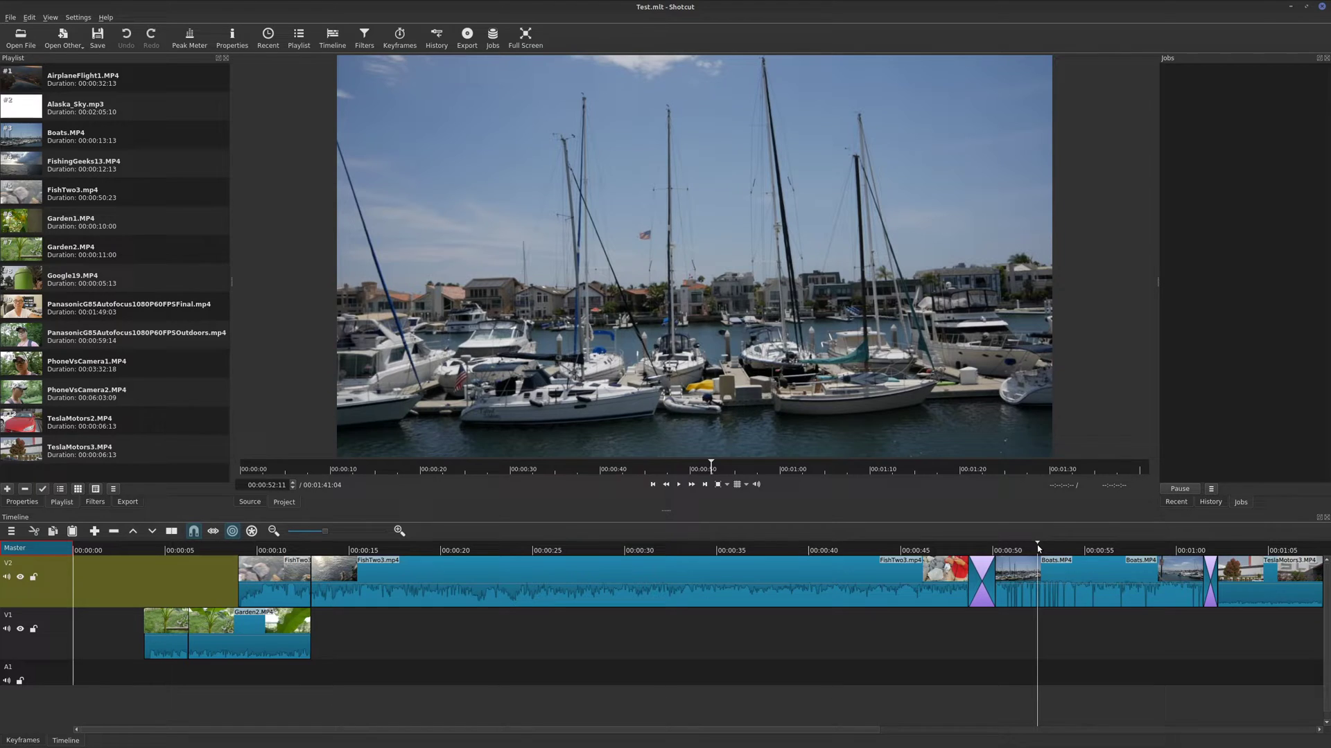
left_click(1056, 549)
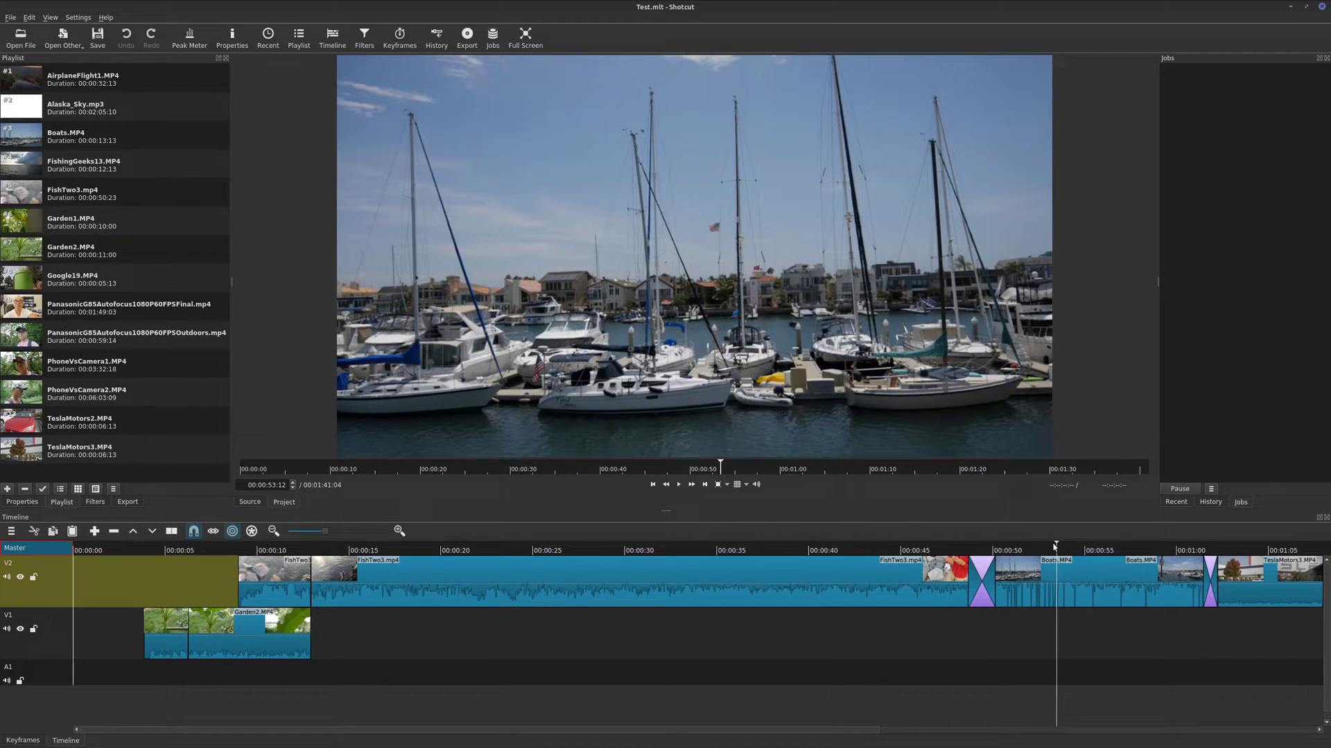
left_click(1075, 549)
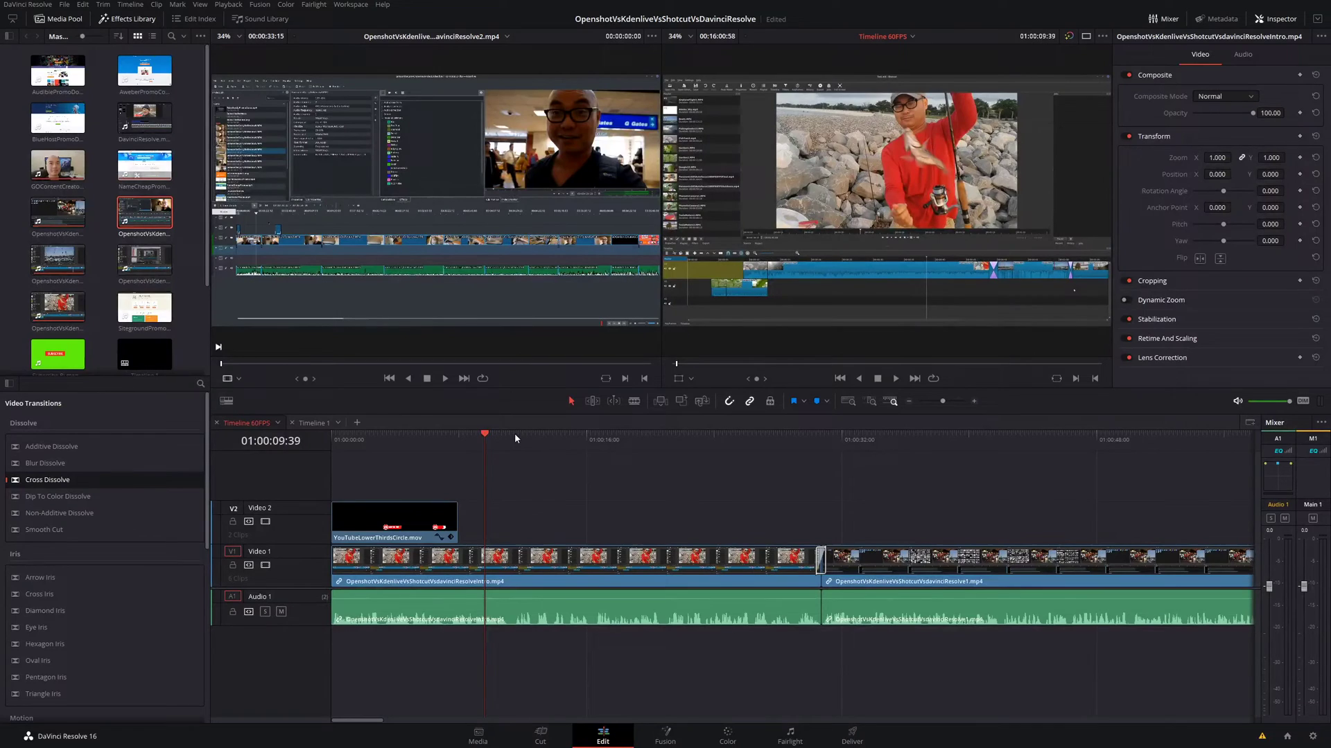
Play the comparison timeline from 01:00:11, then resume playback from 01:00:36.
left_click(515, 436)
key("space")
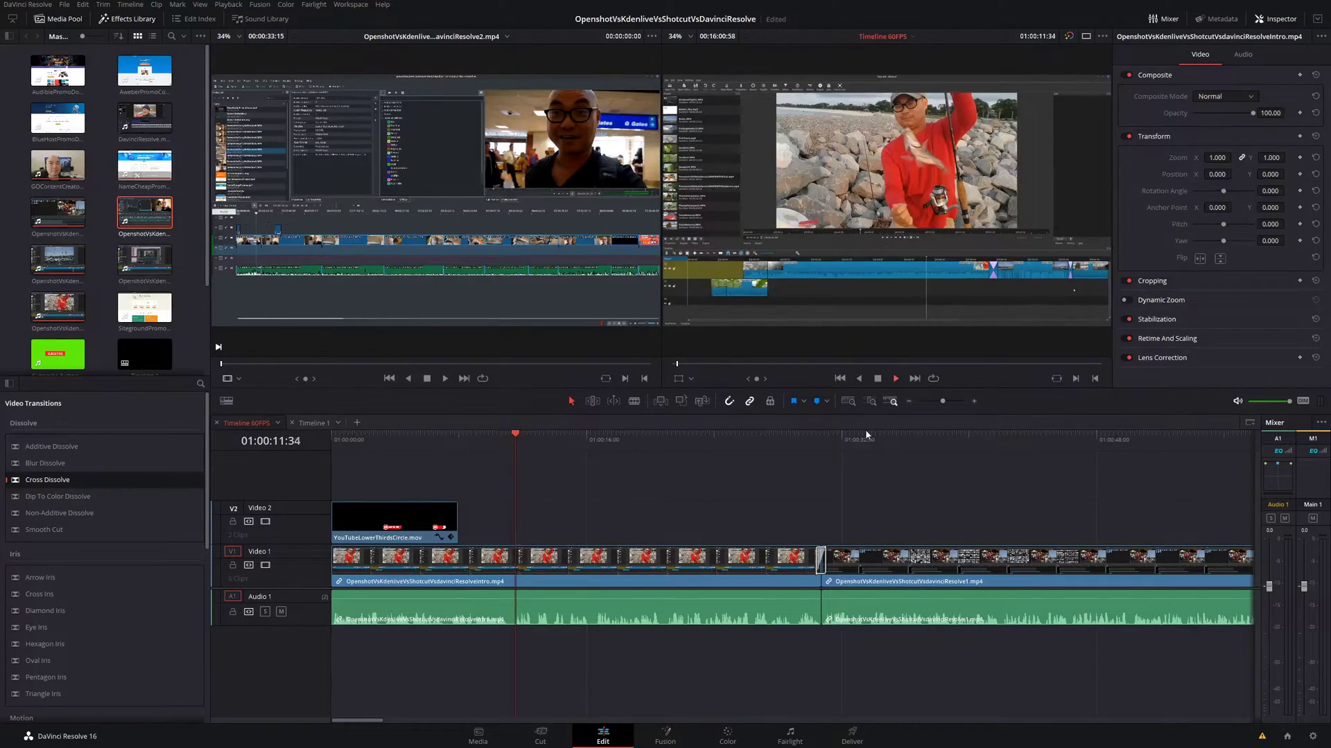
left_click(915, 434)
key("space")
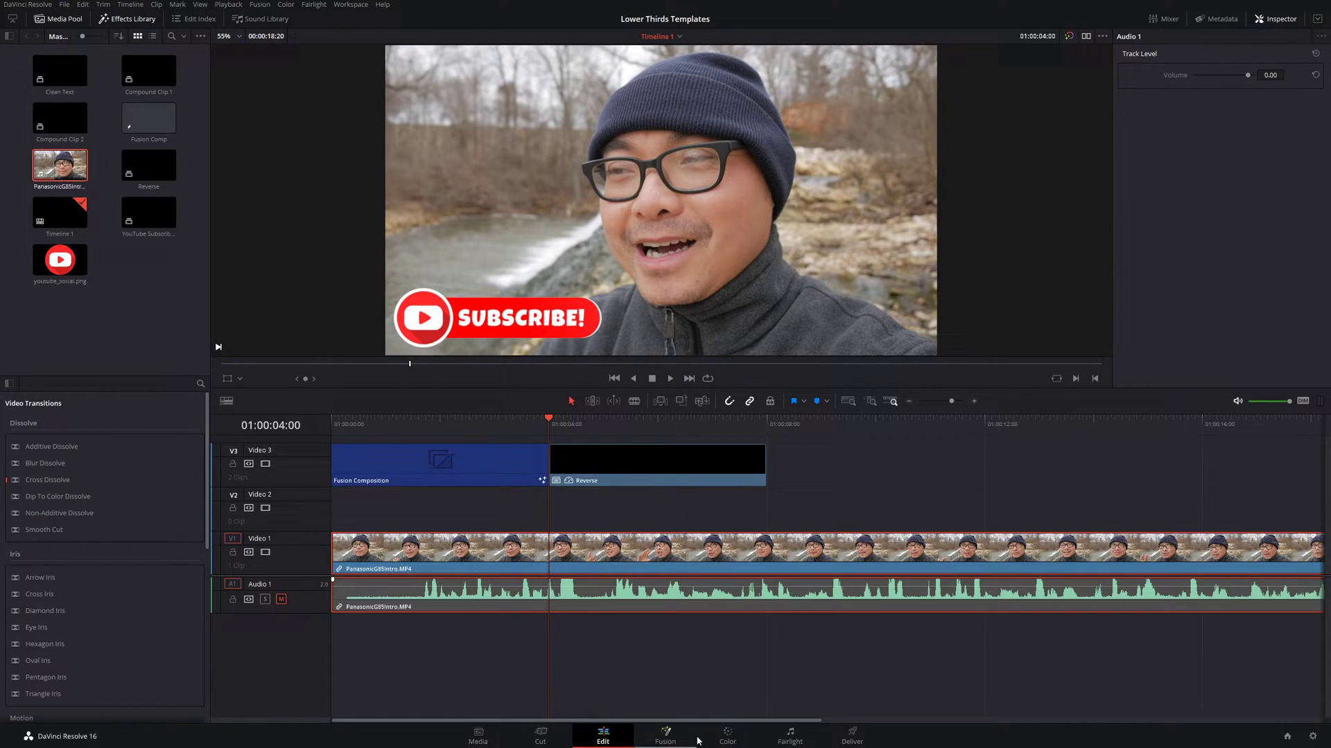
On the Color page, nudge the Offset wheel and reduce blue in the highlights with Gain.
left_click(724, 738)
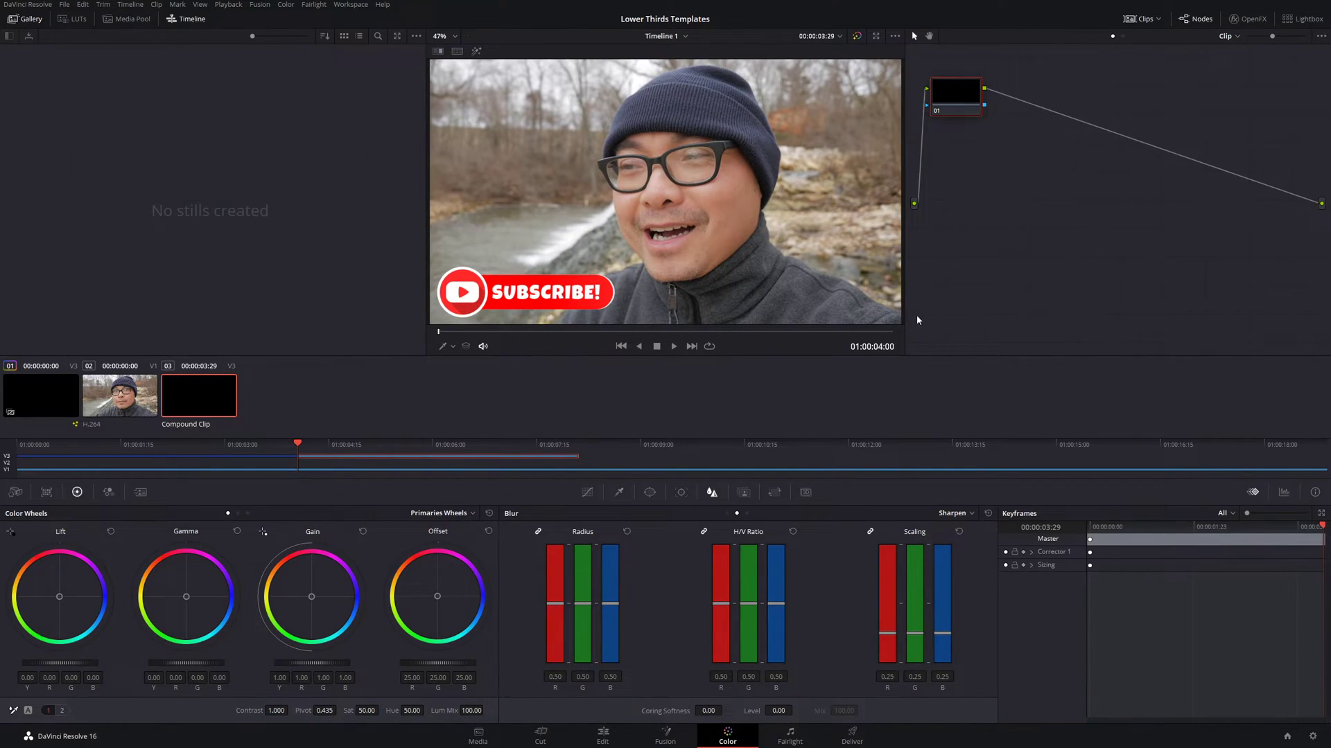
left_click_drag(441, 592, 445, 585)
left_click_drag(311, 597, 307, 596)
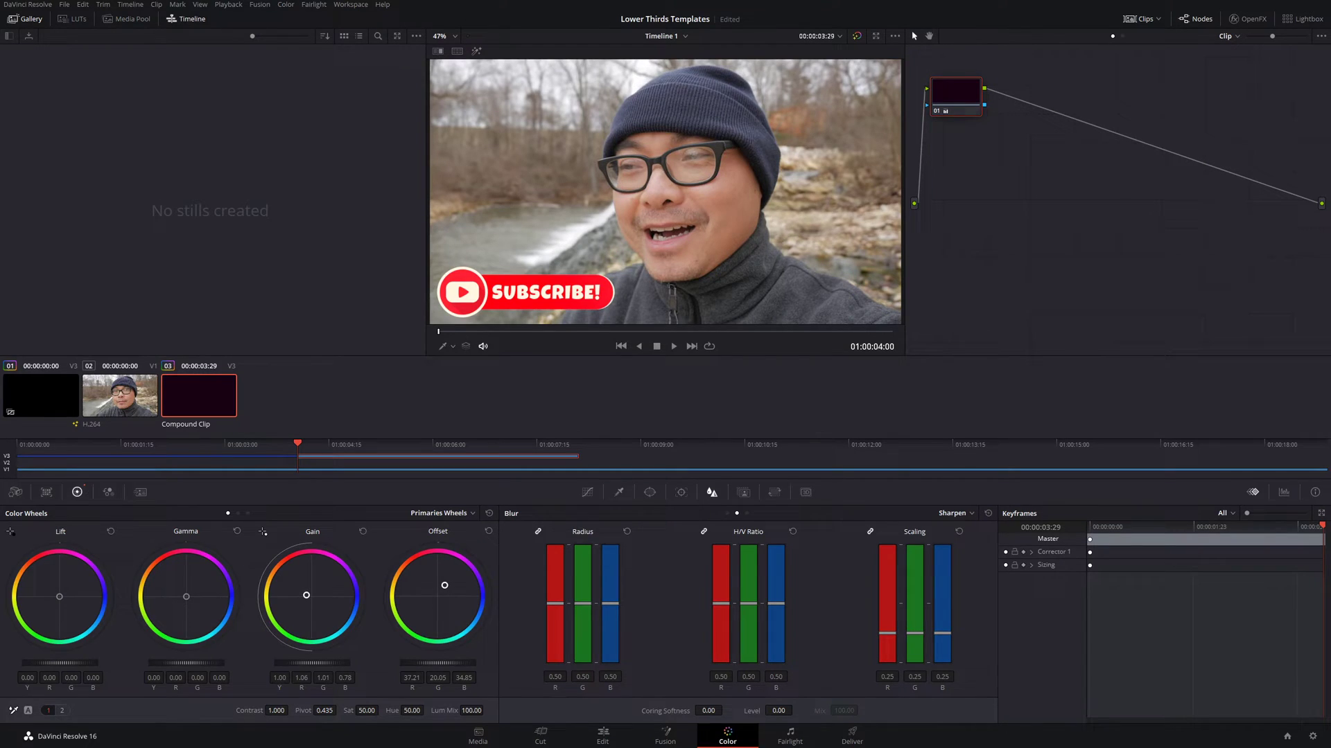
Select the V3 Fusion Composition at 01:00:00:29 and view its node graph on the Fusion page.
left_click(679, 740)
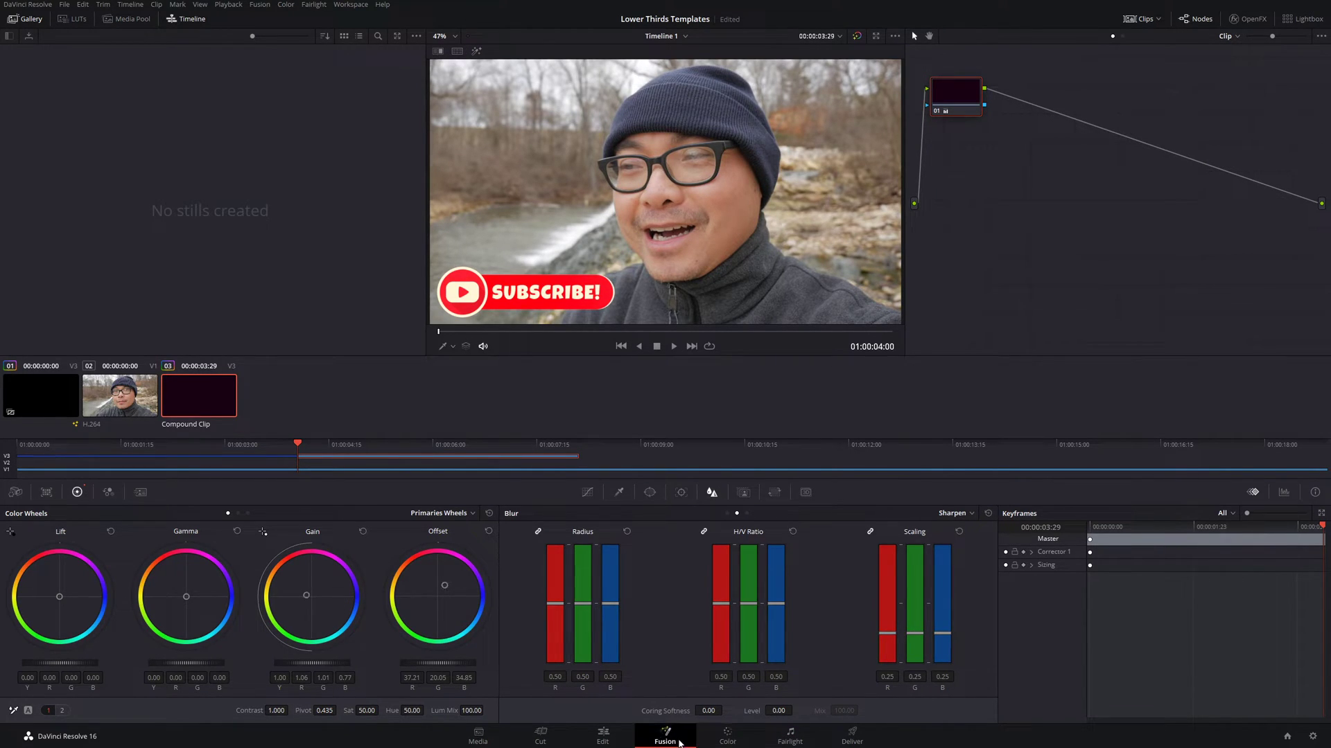
left_click(603, 736)
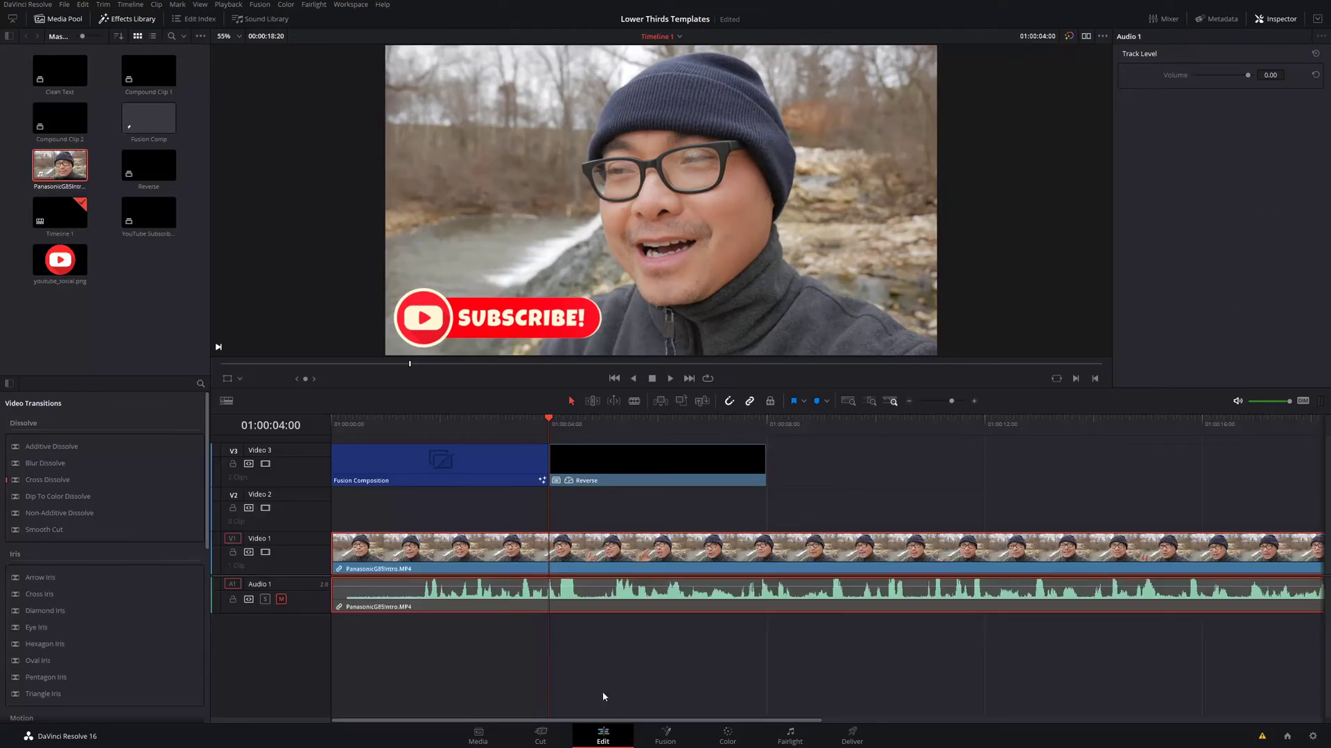
left_click(425, 474)
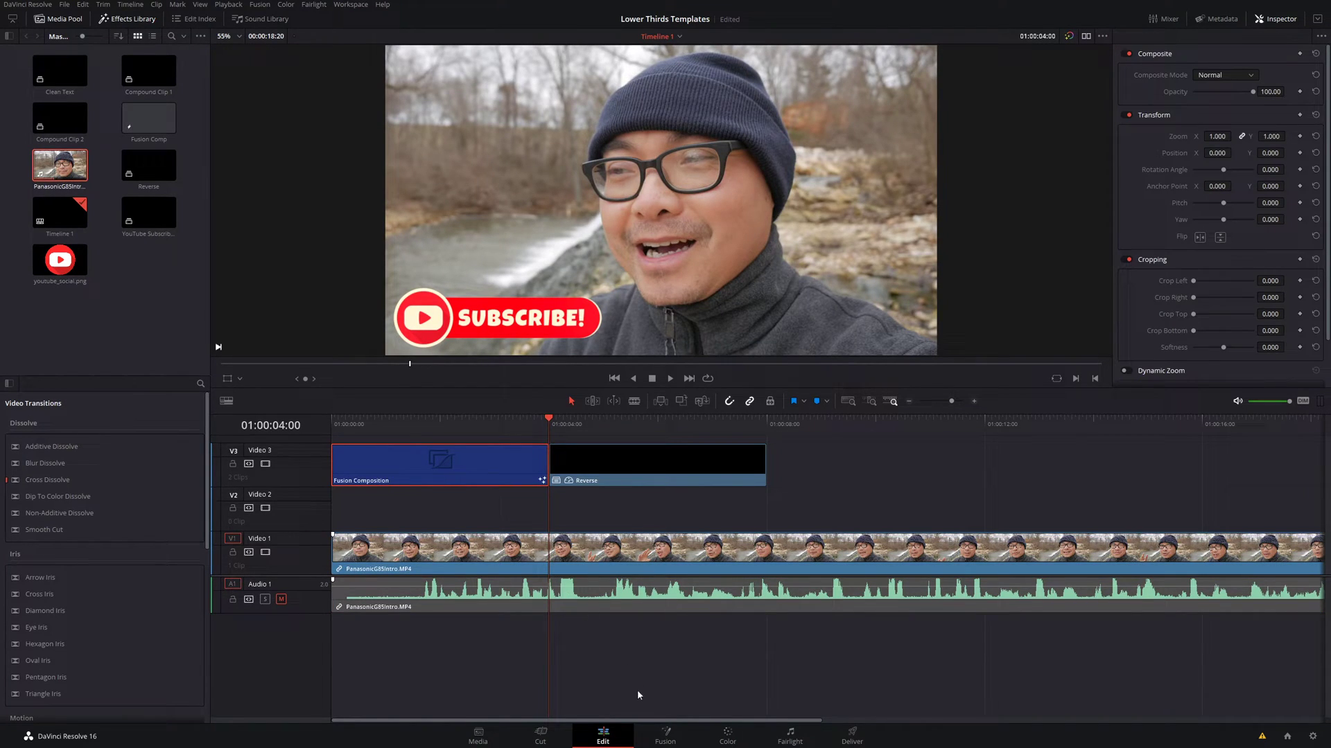
left_click(662, 738)
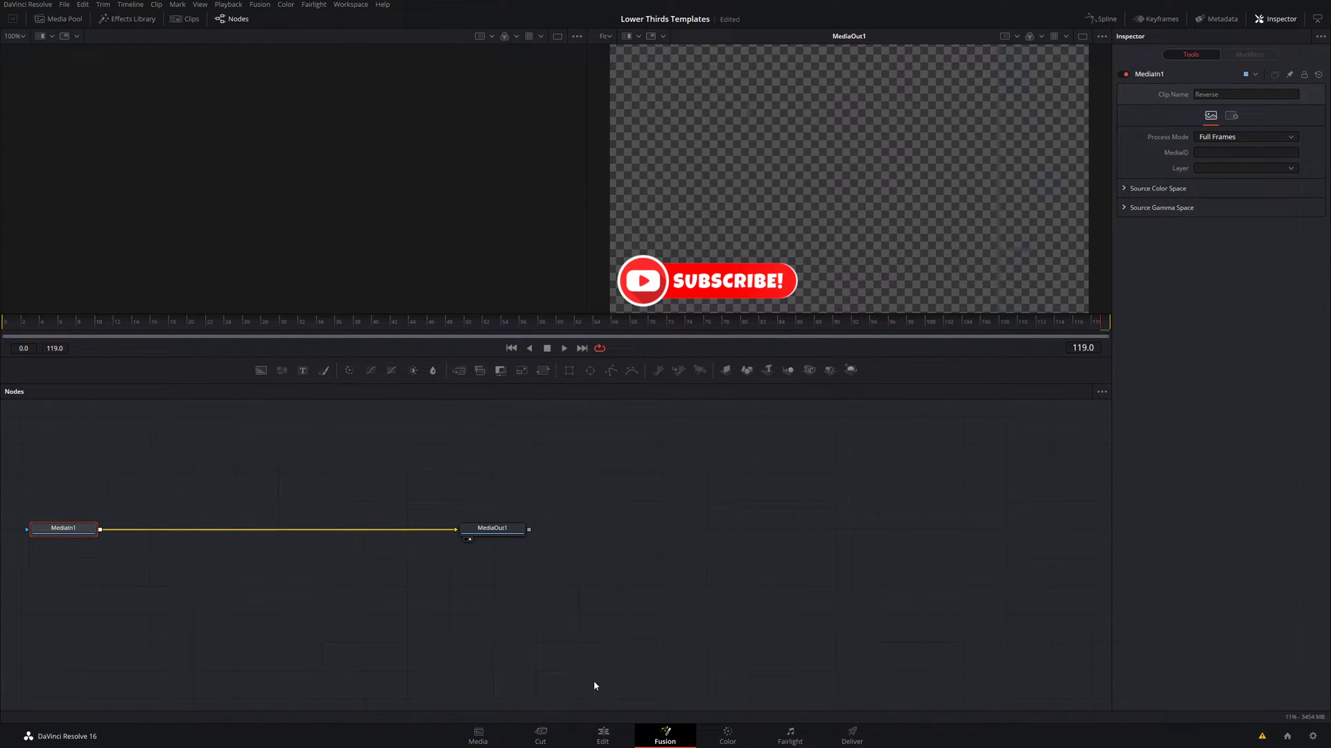
left_click(602, 736)
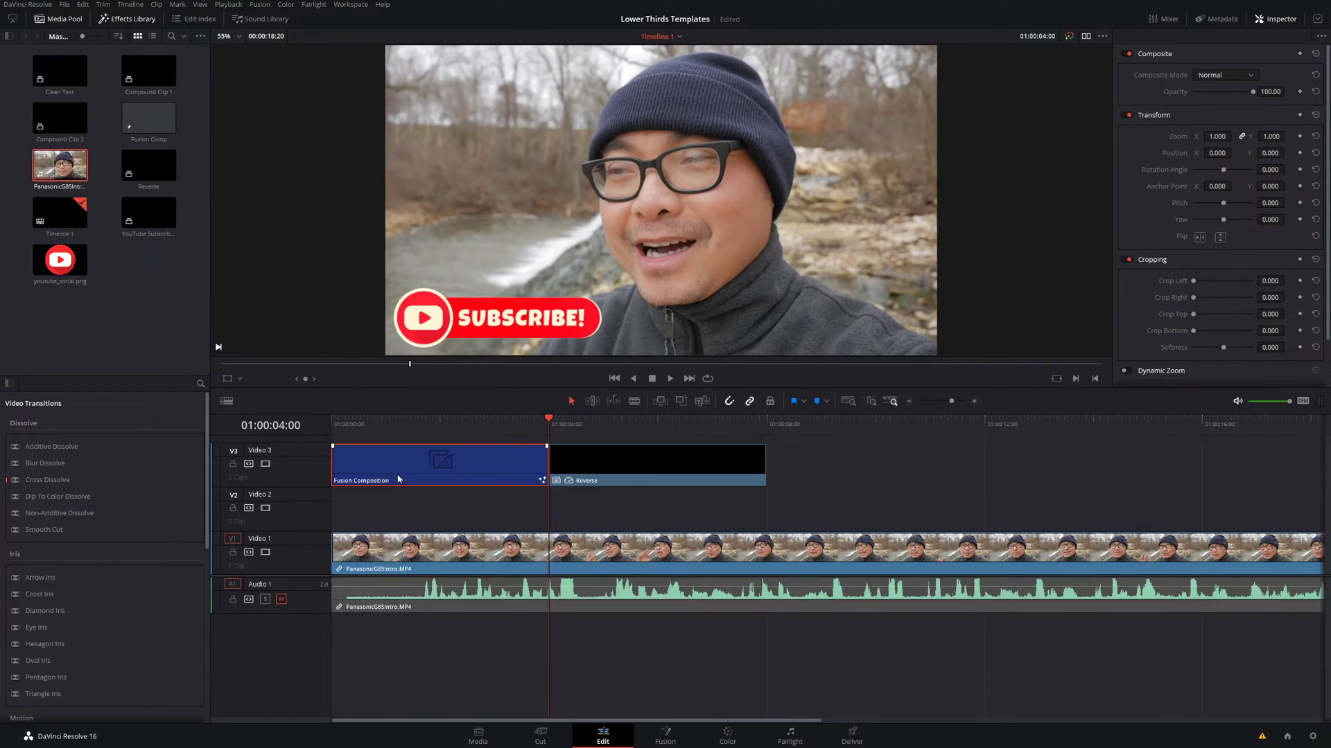
left_click(384, 427)
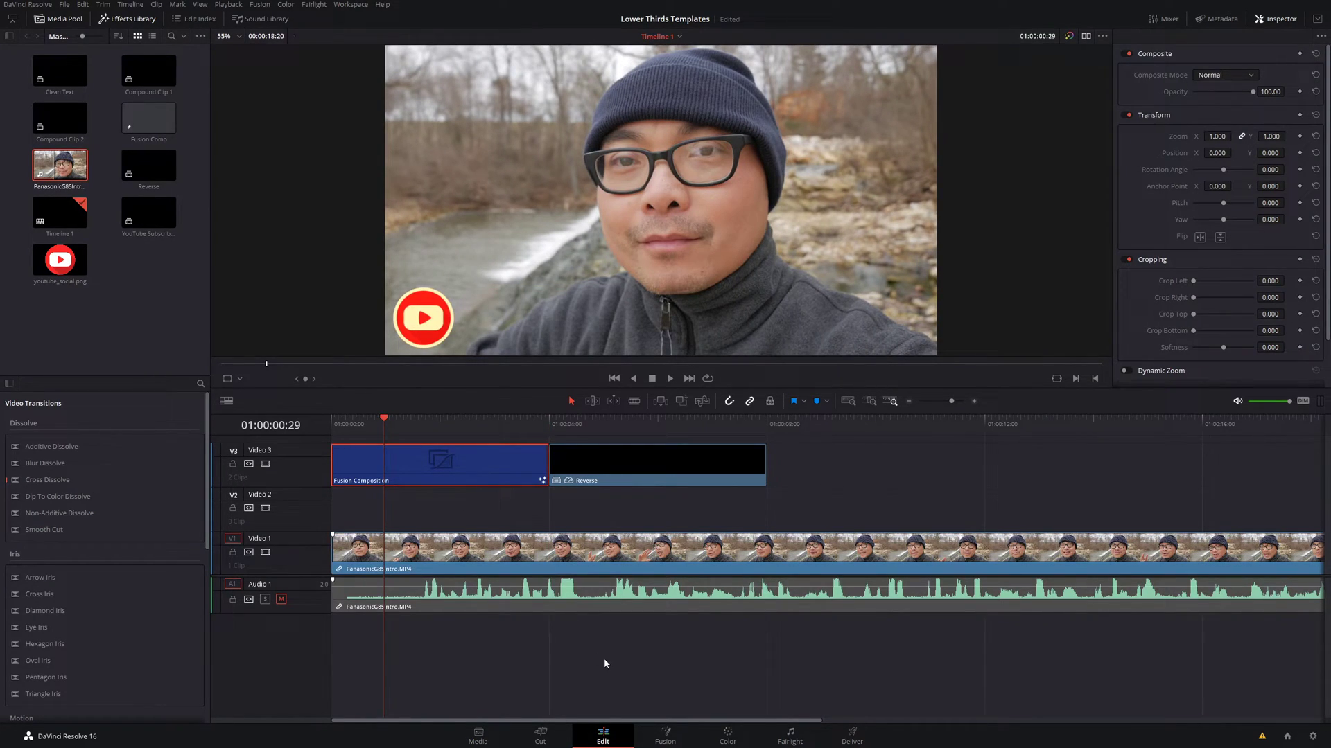
left_click(647, 734)
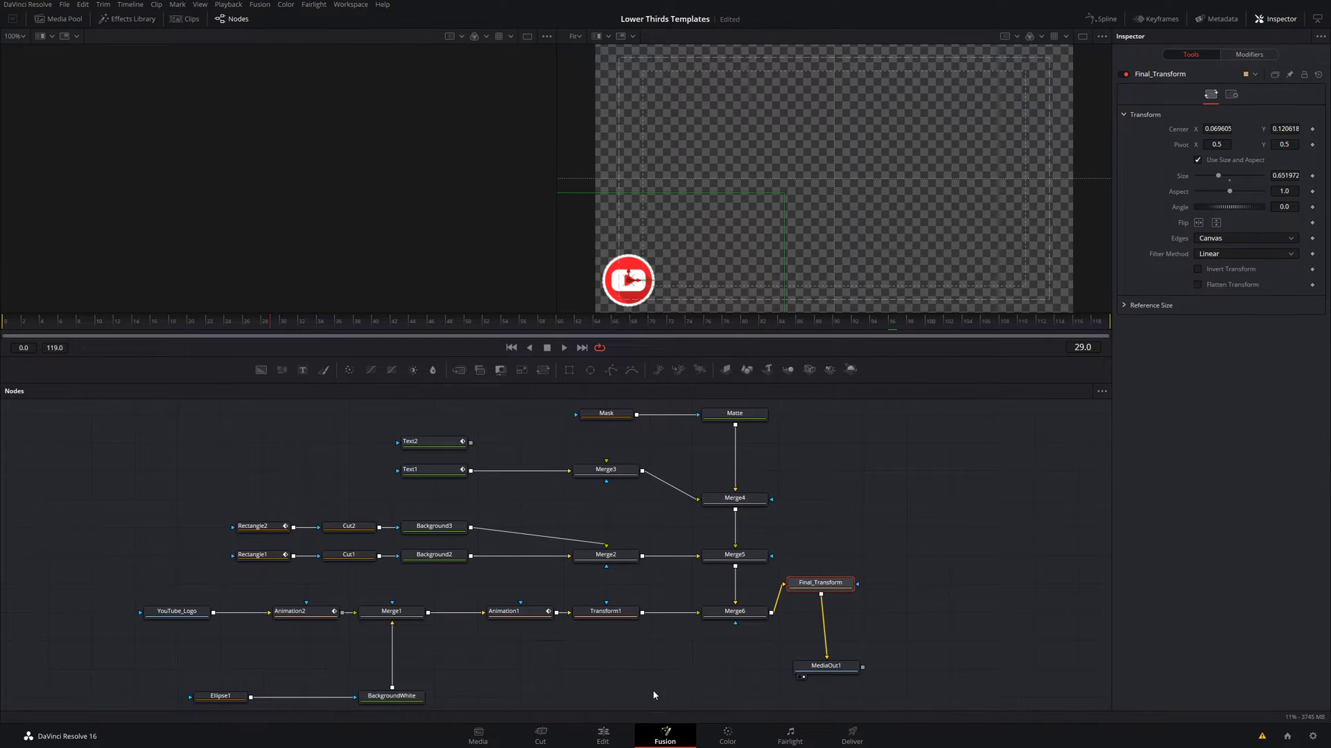
scroll(919, 597, "down", 1)
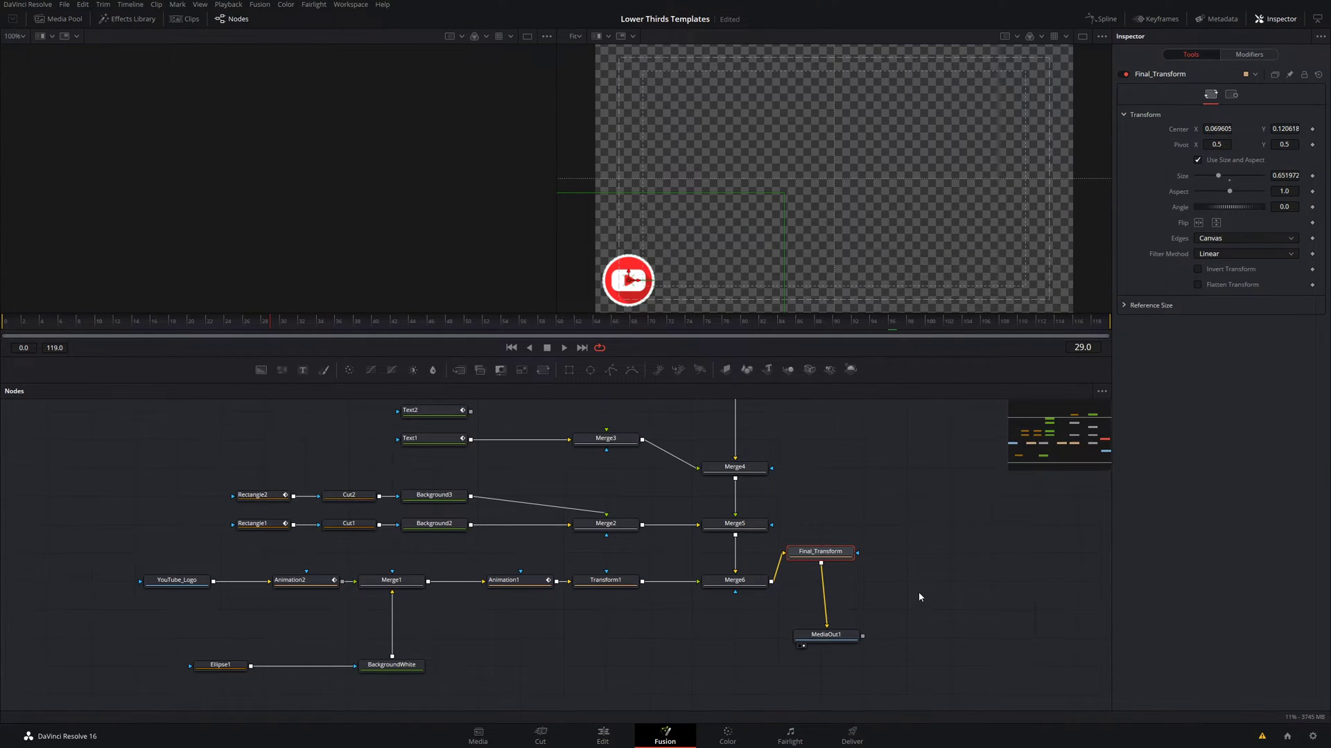
scroll(919, 597, "up", 2)
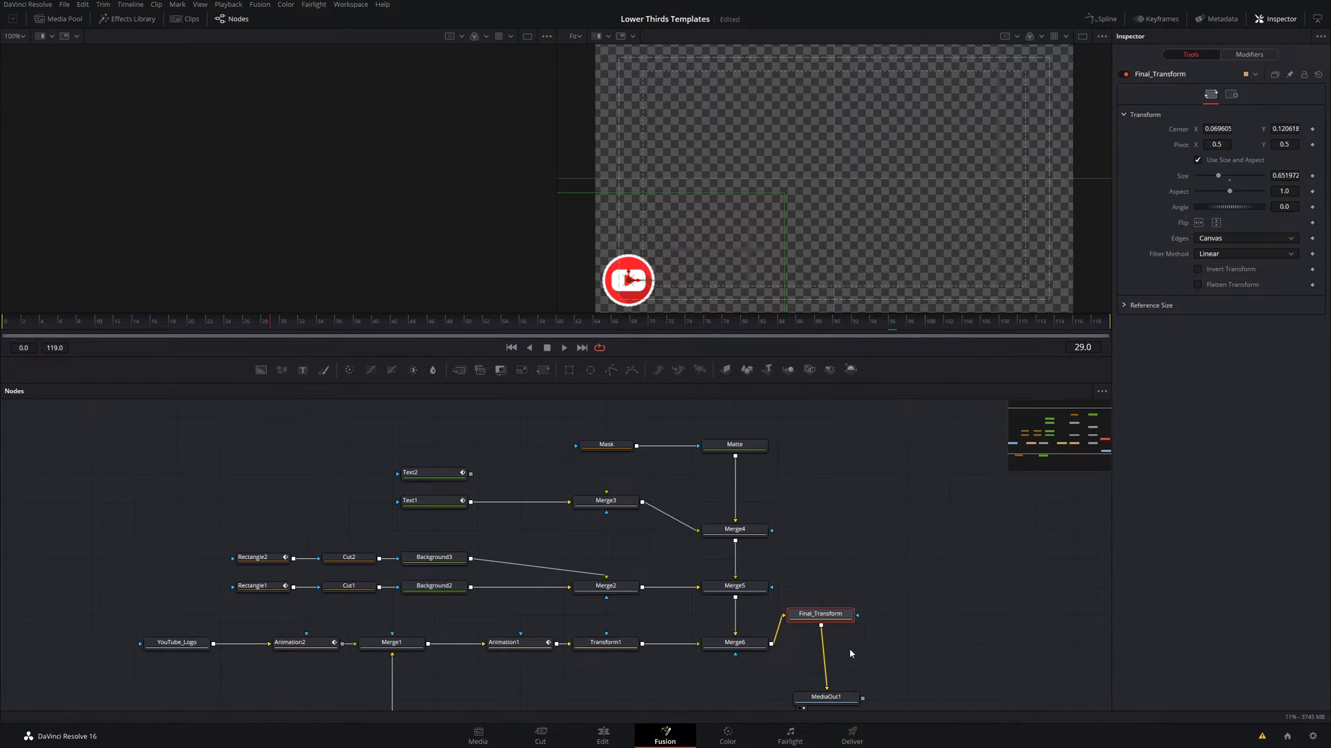
On the Fairlight page, select the PanasonicG85Intro.MP4 clip and its left and right audio at 01:00:03:01.
left_click(777, 742)
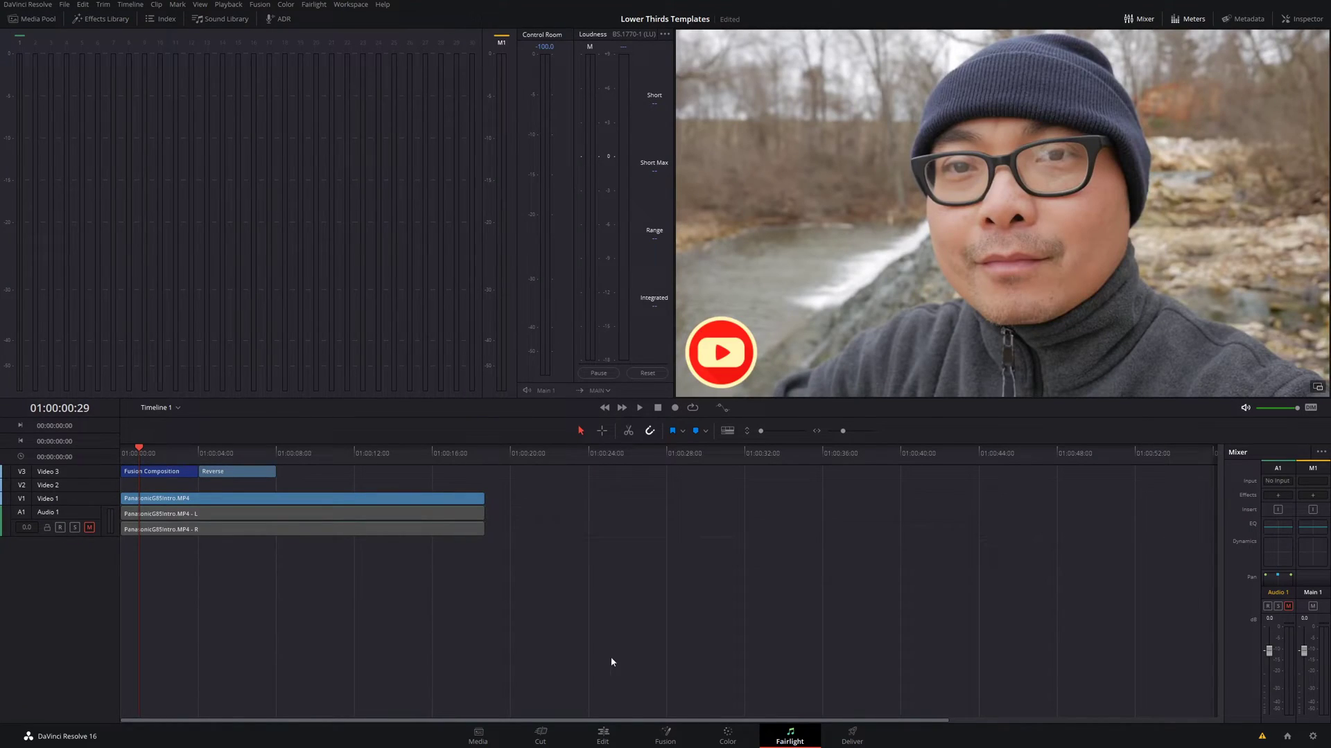
left_click(180, 453)
left_click(269, 502)
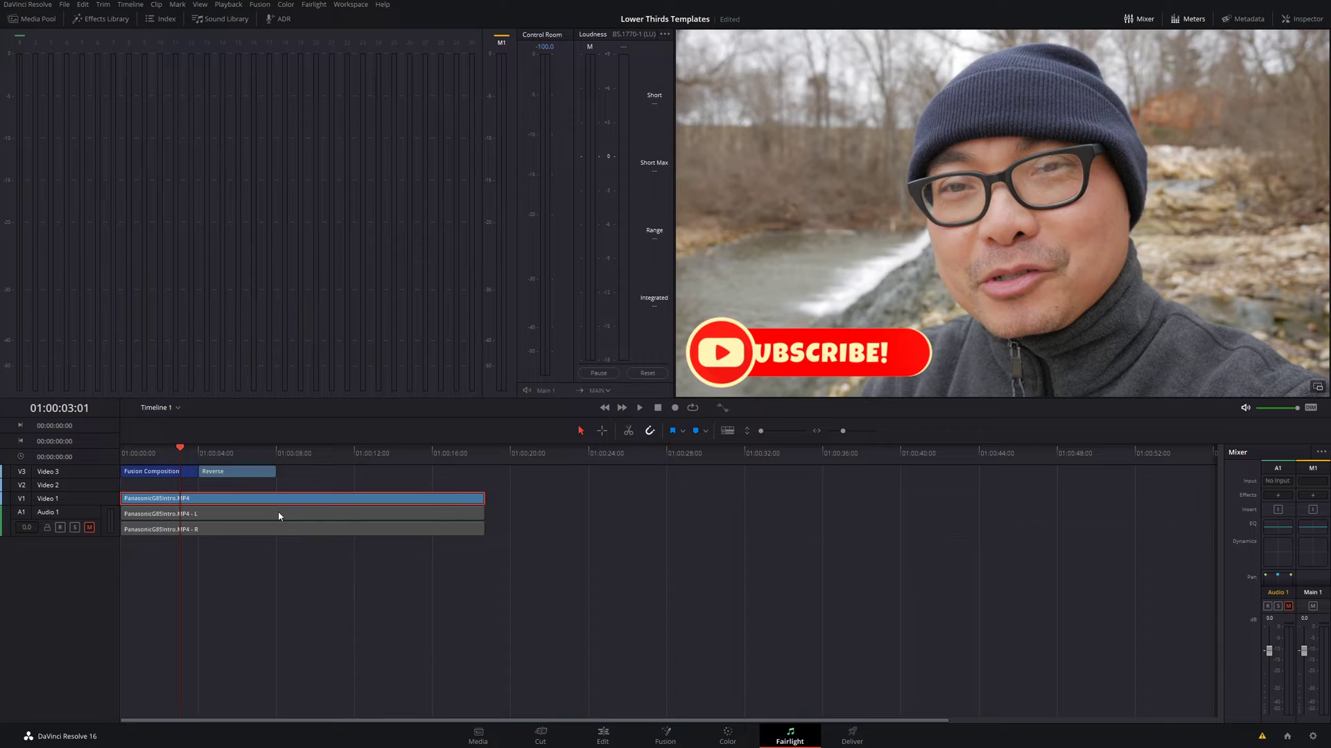
left_click(279, 517)
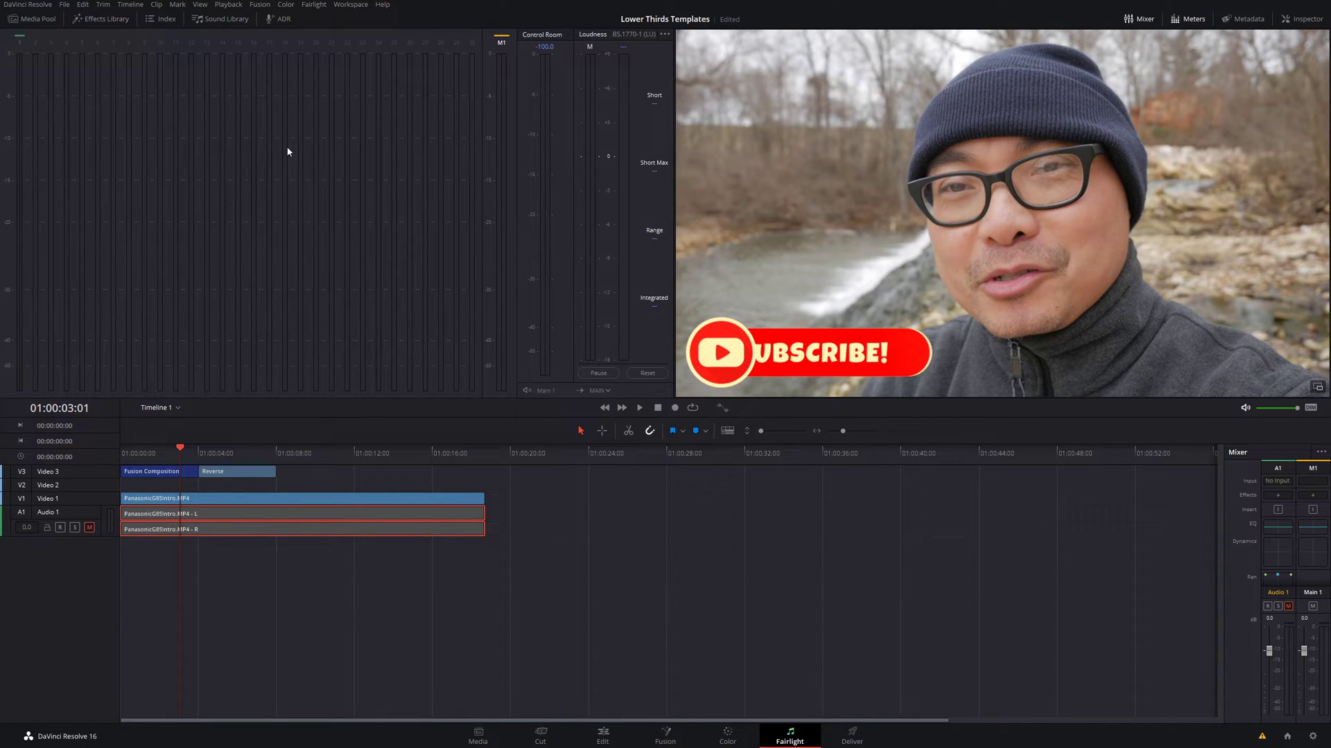
Show the ADR cue list and move the playhead to 01:00:09:26.
left_click(289, 25)
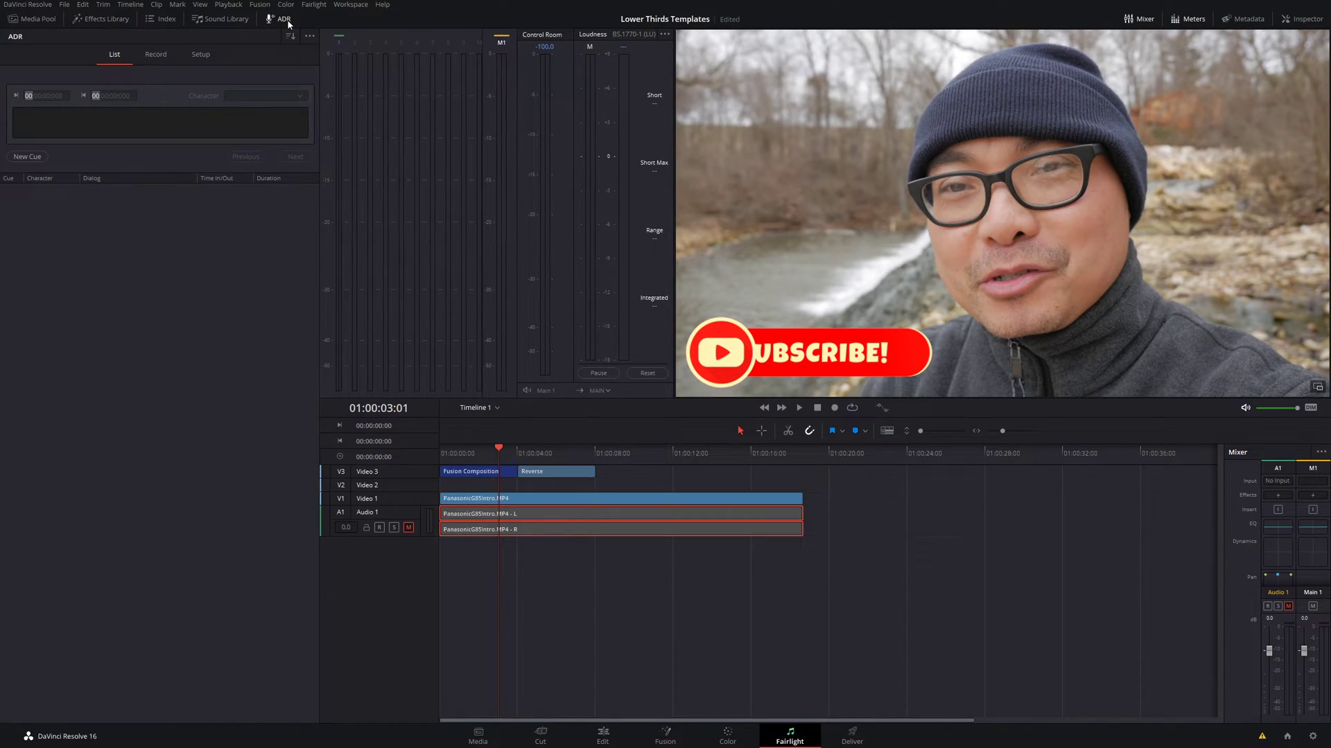
left_click(585, 448)
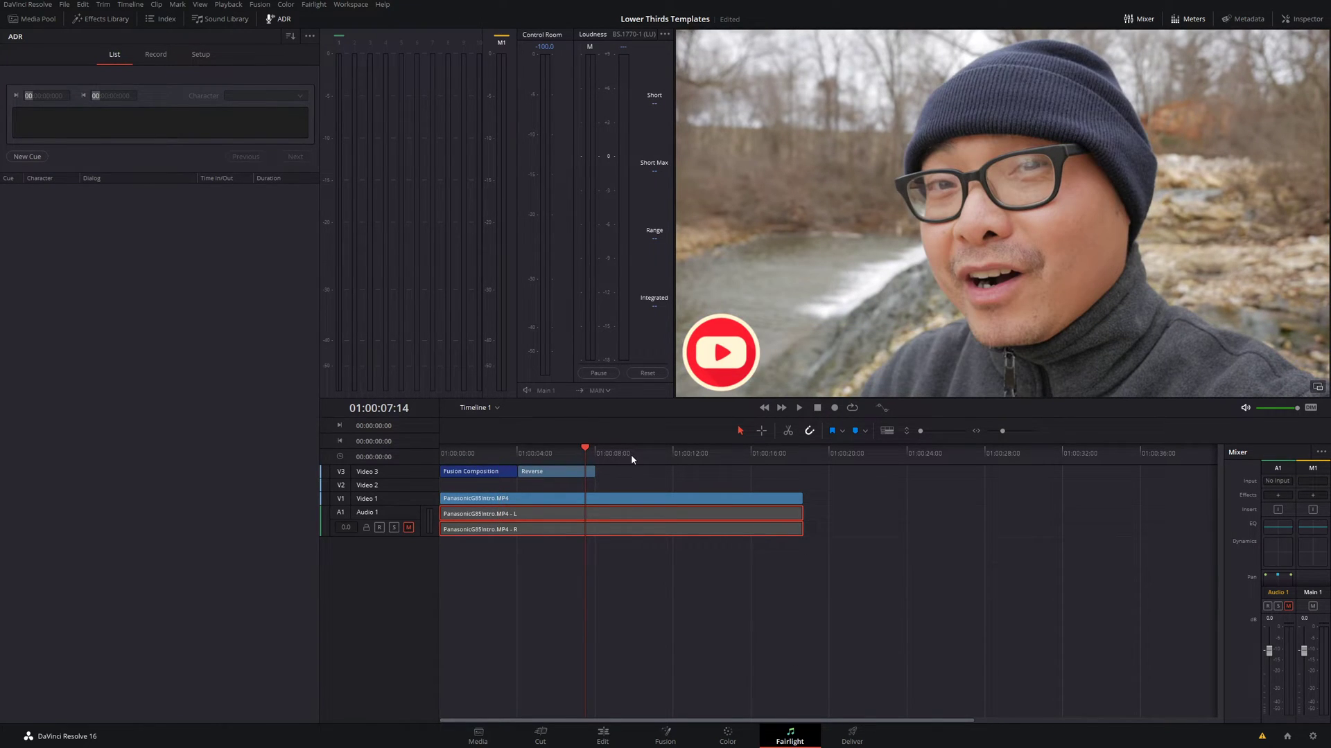
left_click(631, 455)
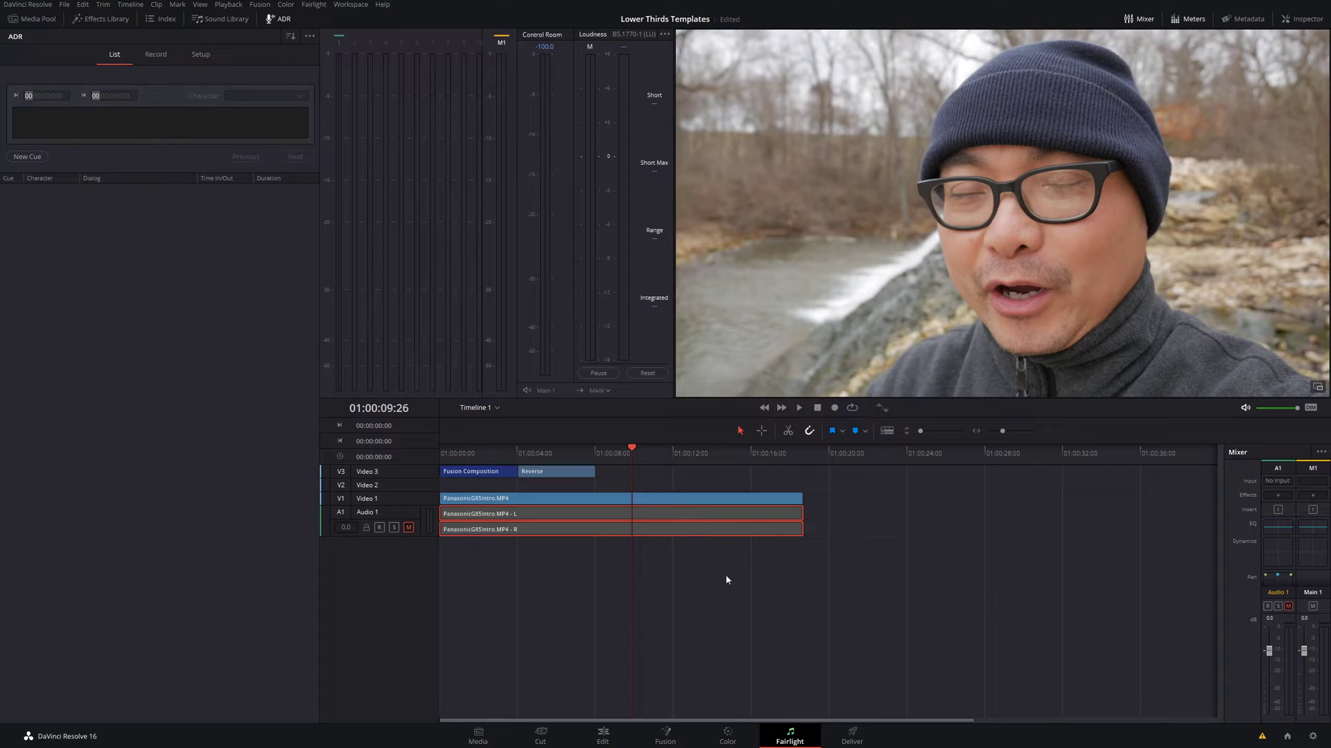
On the Cut page, scrub the playhead from 01:00:09:00 back to about 01:00:07:09.
left_click(556, 738)
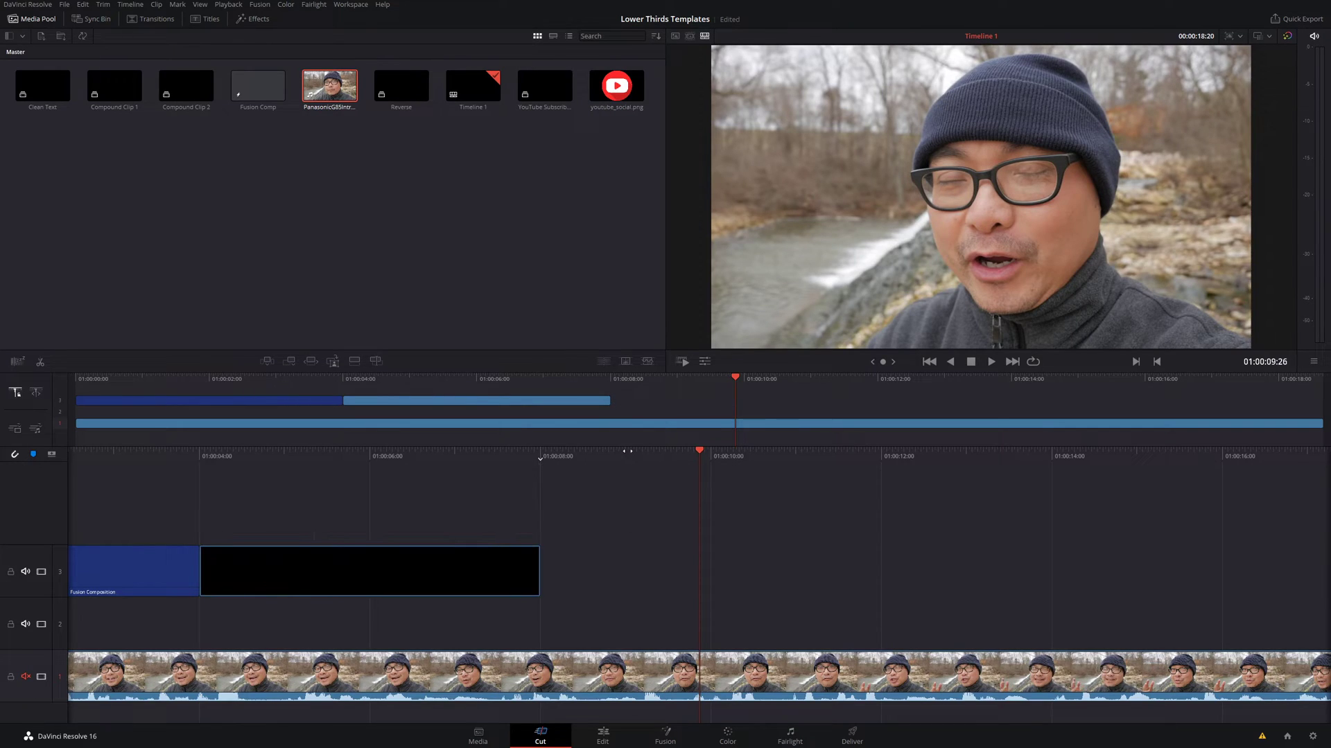
left_click(677, 378)
left_click_drag(678, 380, 791, 389)
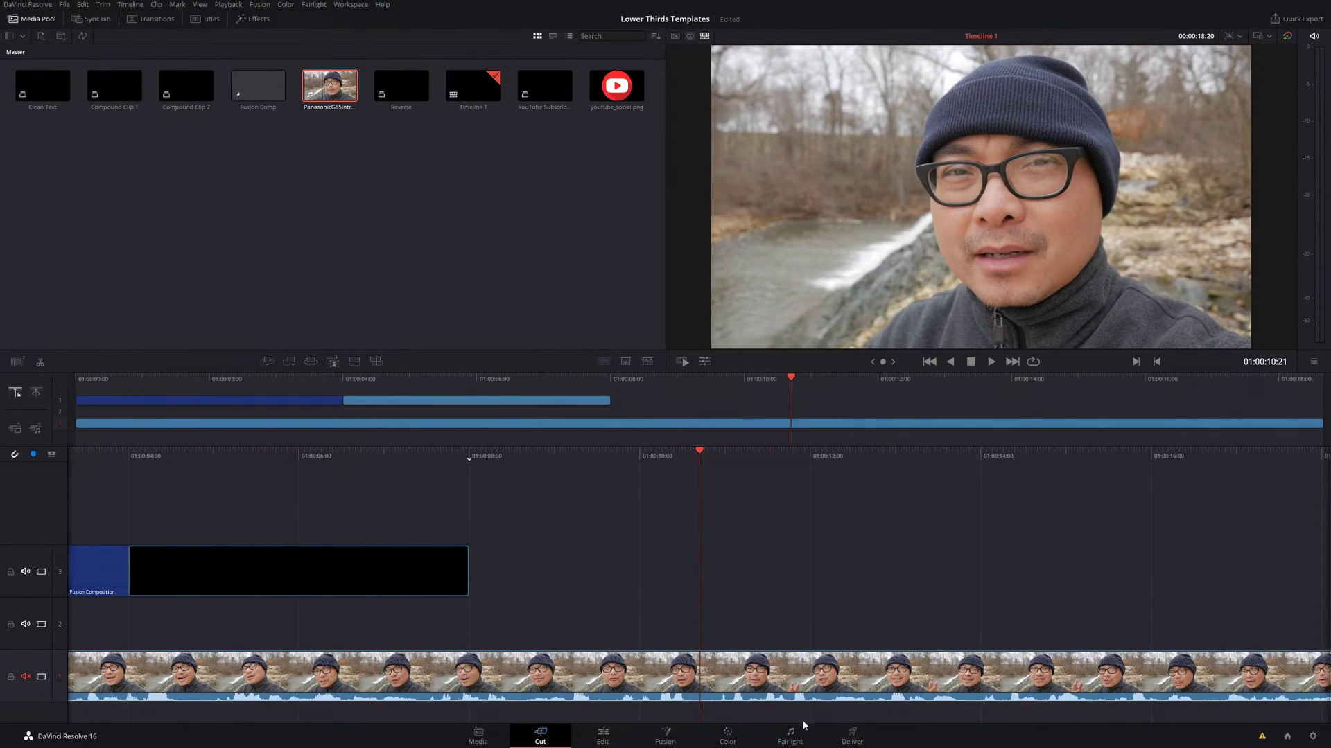
On the Deliver page, scrub back to 01:00:03:20 where the SUBSCRIBE! lower-third appears.
left_click(847, 741)
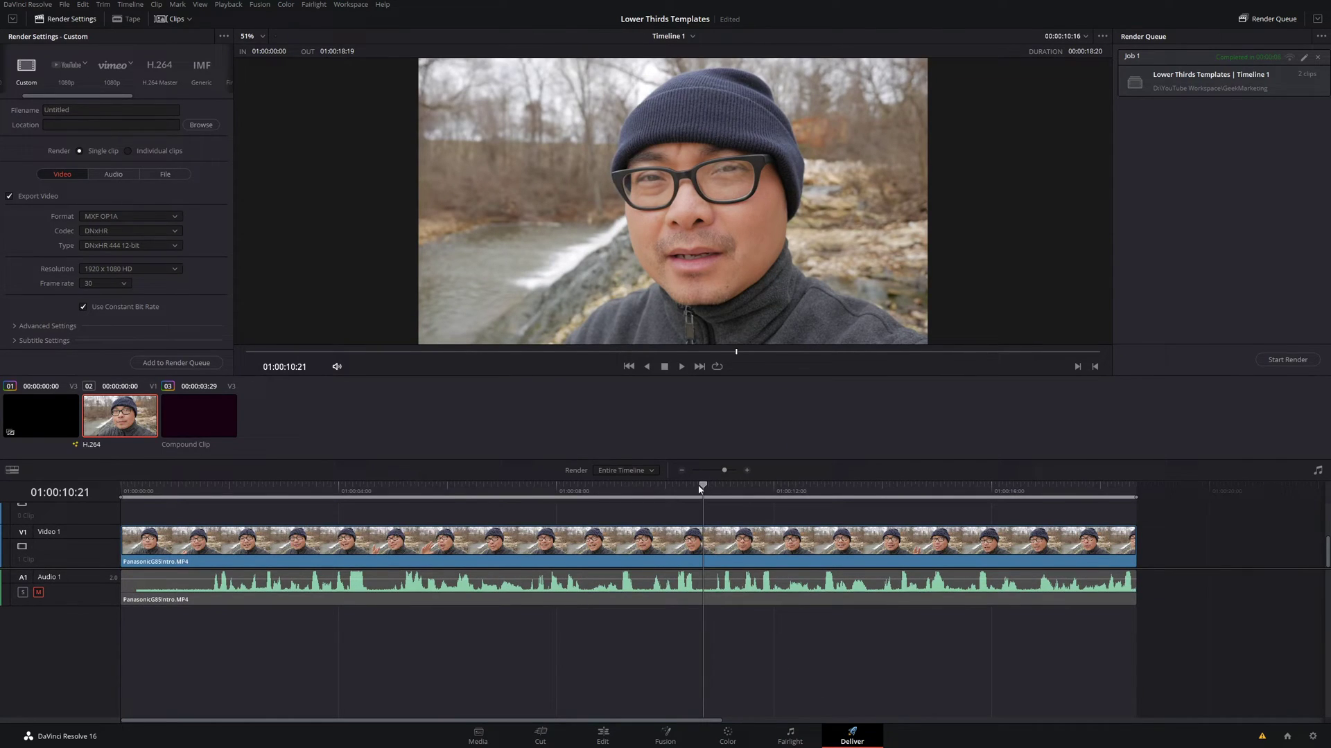
left_click_drag(704, 485, 599, 491)
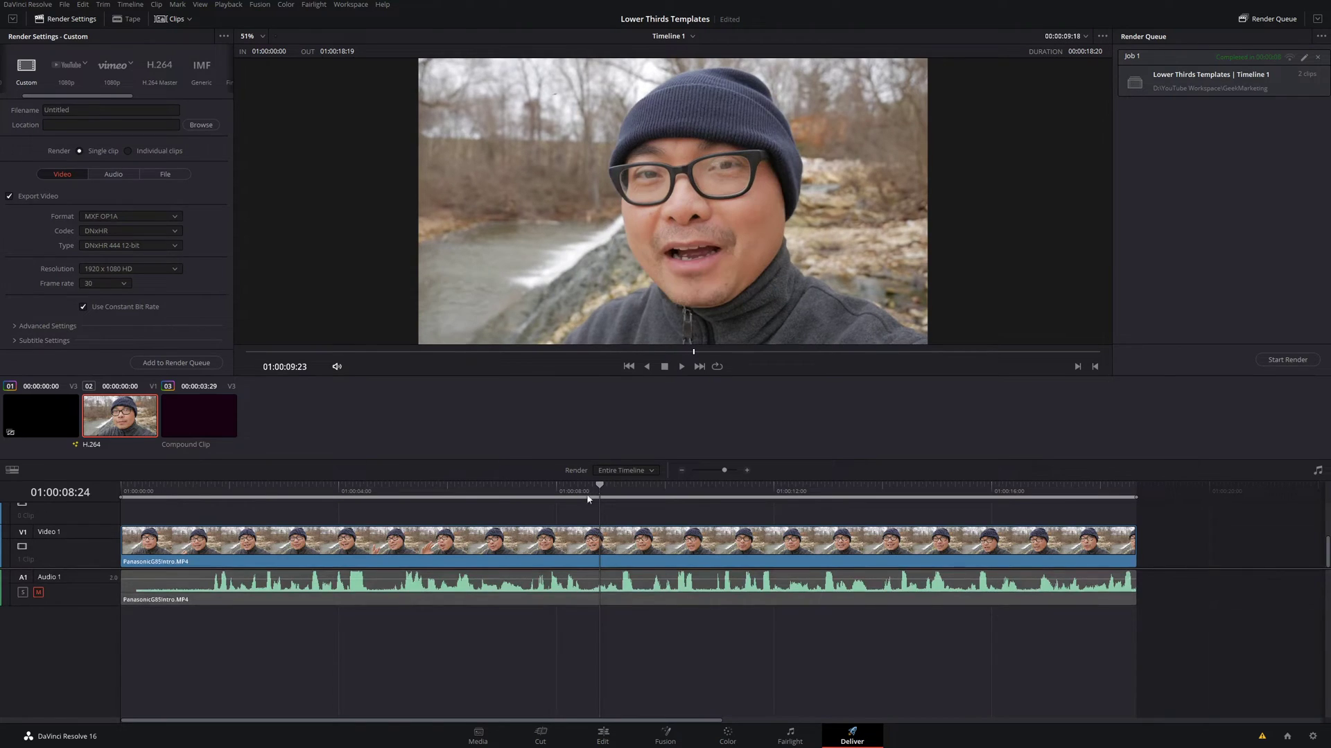
left_click_drag(479, 492, 321, 488)
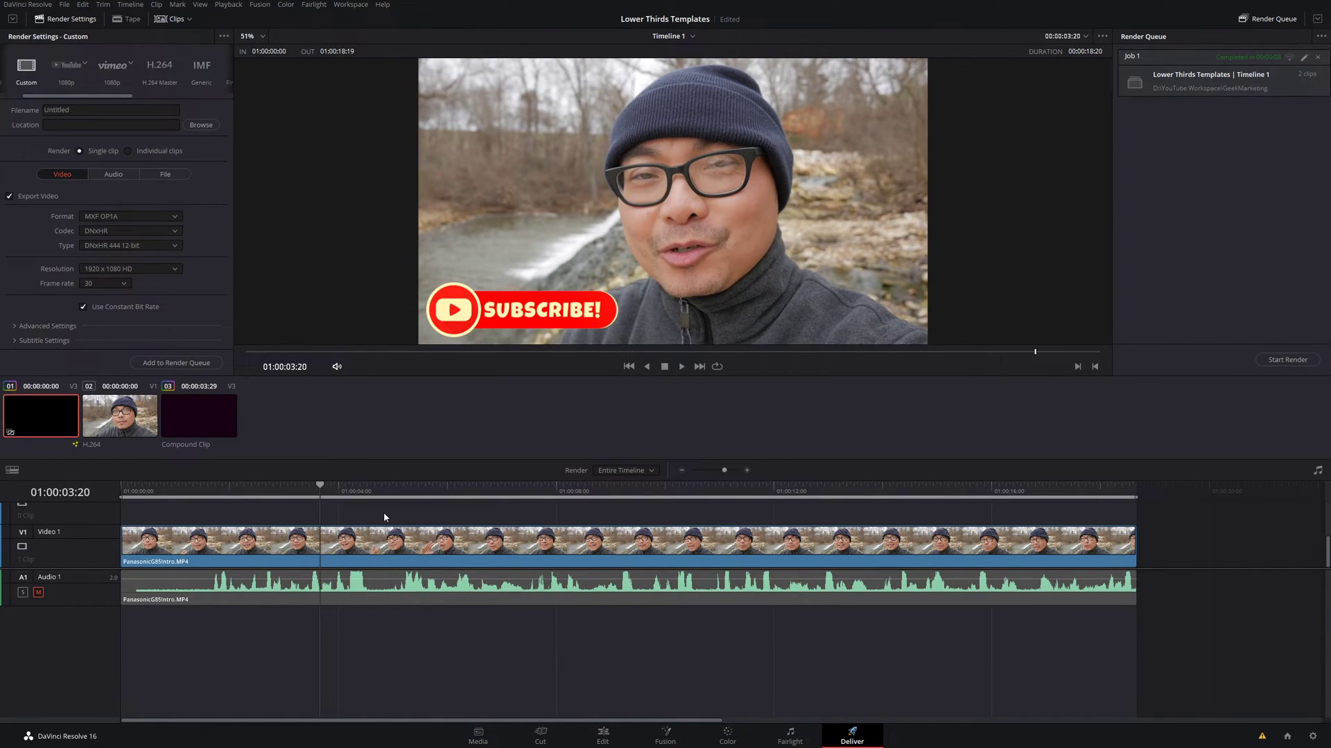
Inspect the PanasonicG85Intro.MP4 clip's audio, video and metadata on the Edit page, with the mixer shown.
left_click(602, 735)
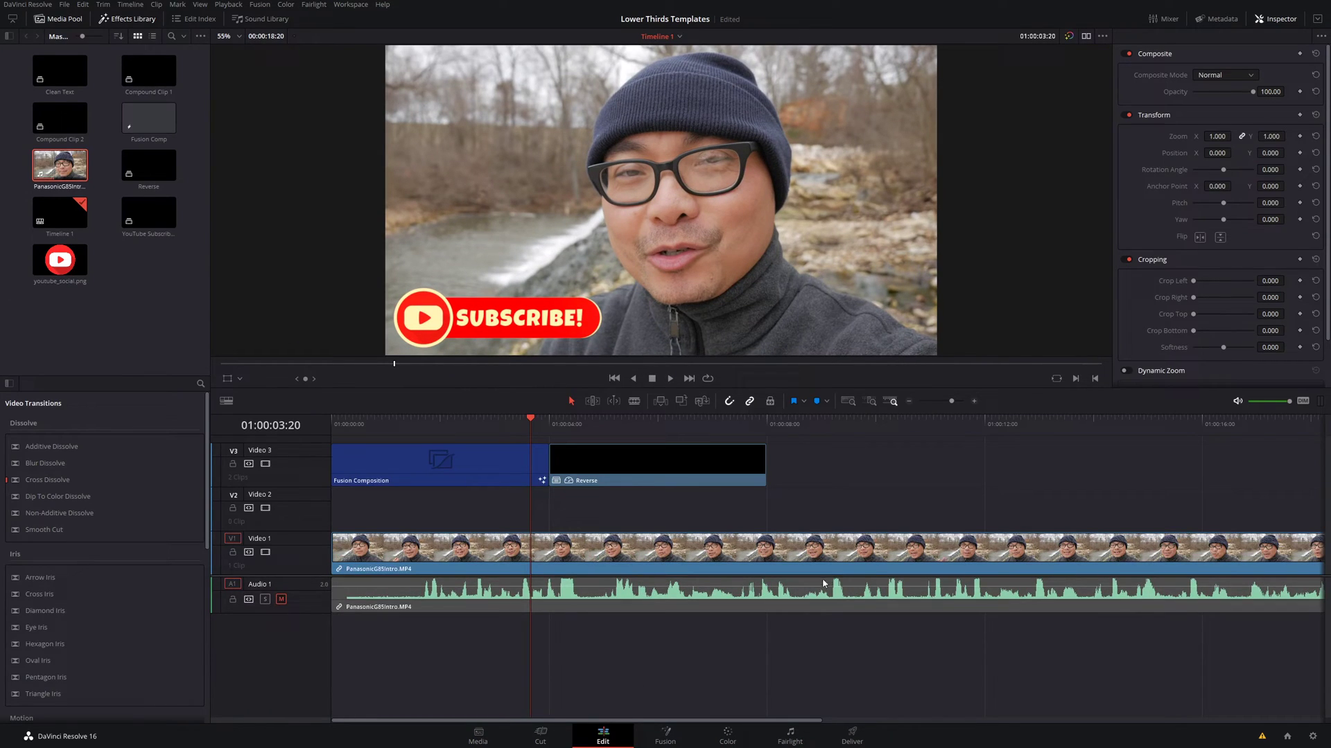
left_click(926, 557)
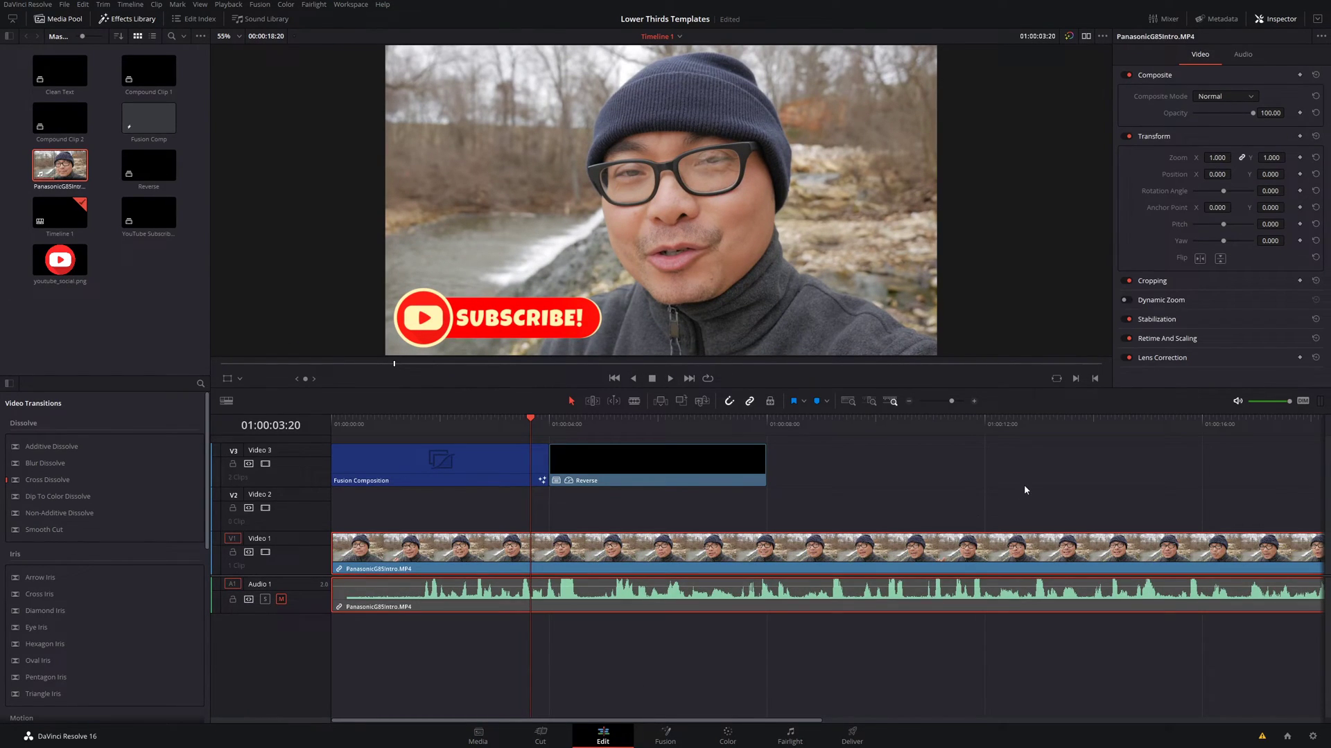
left_click(1251, 54)
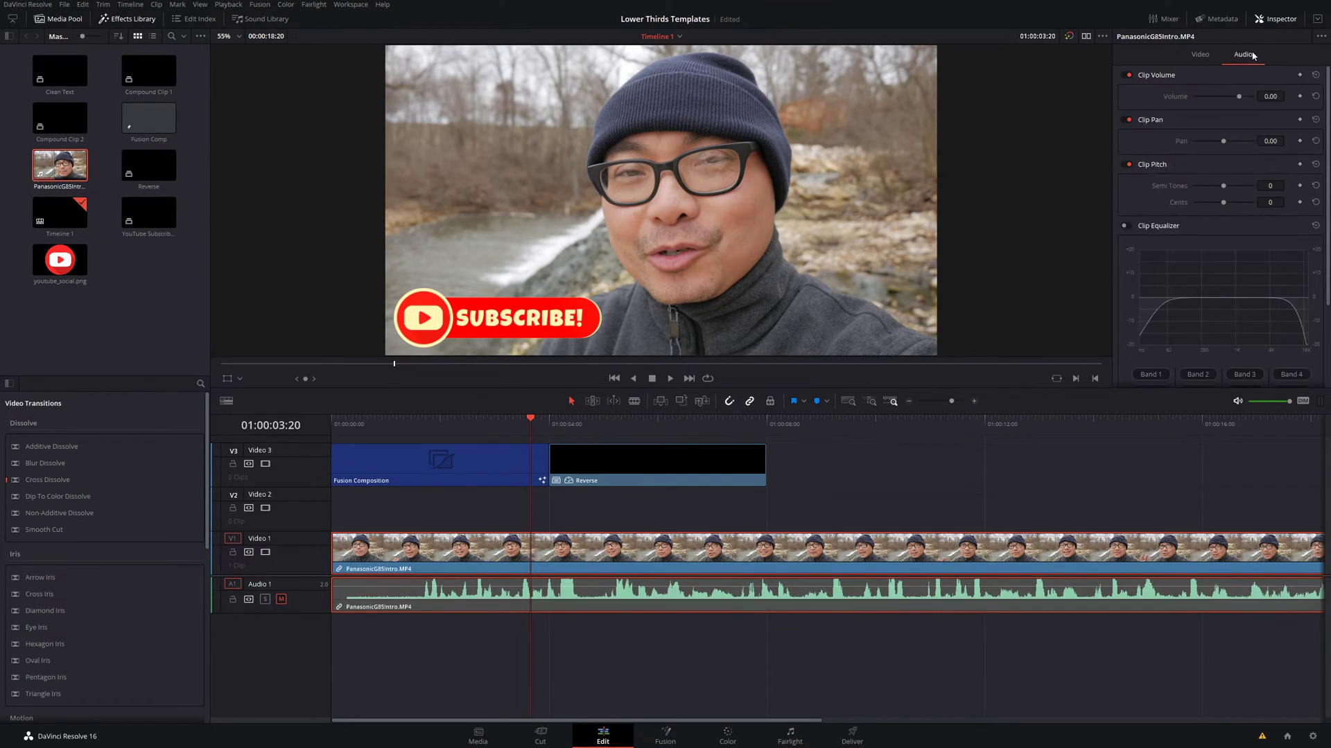
left_click(1205, 55)
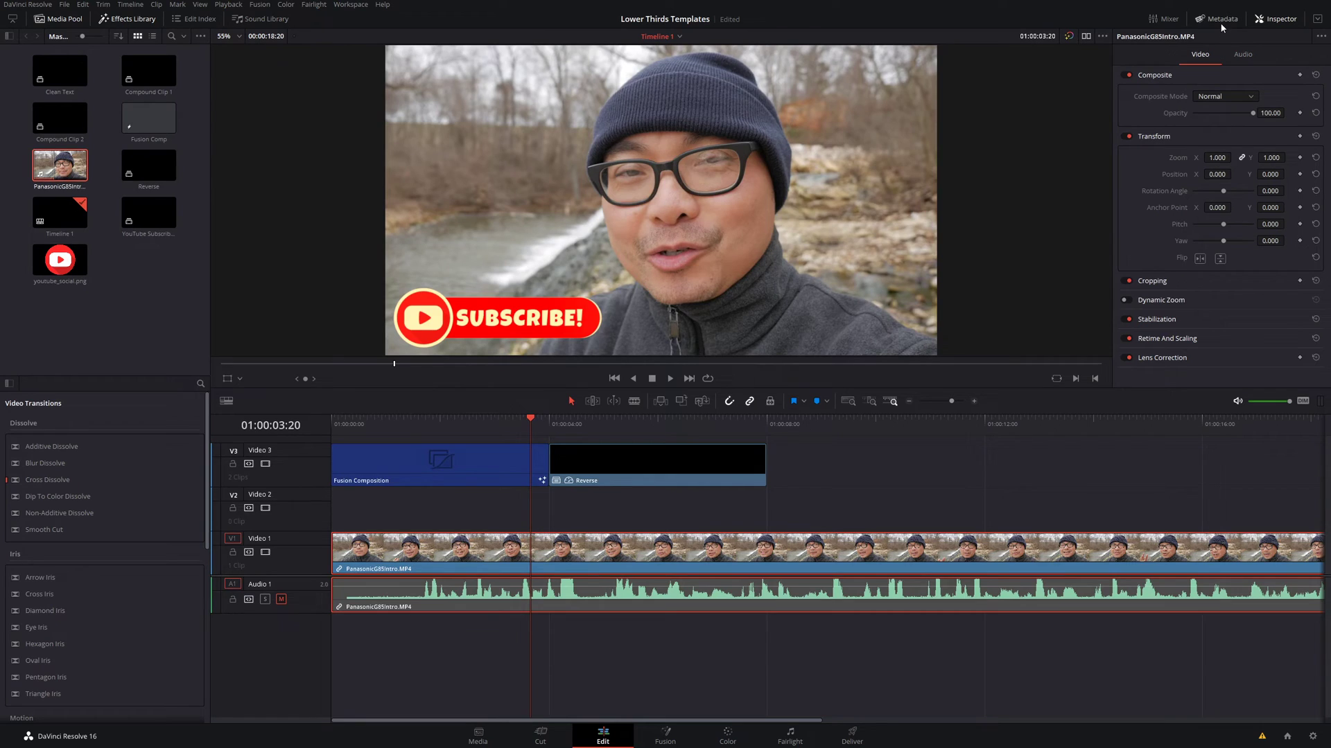
left_click(1220, 20)
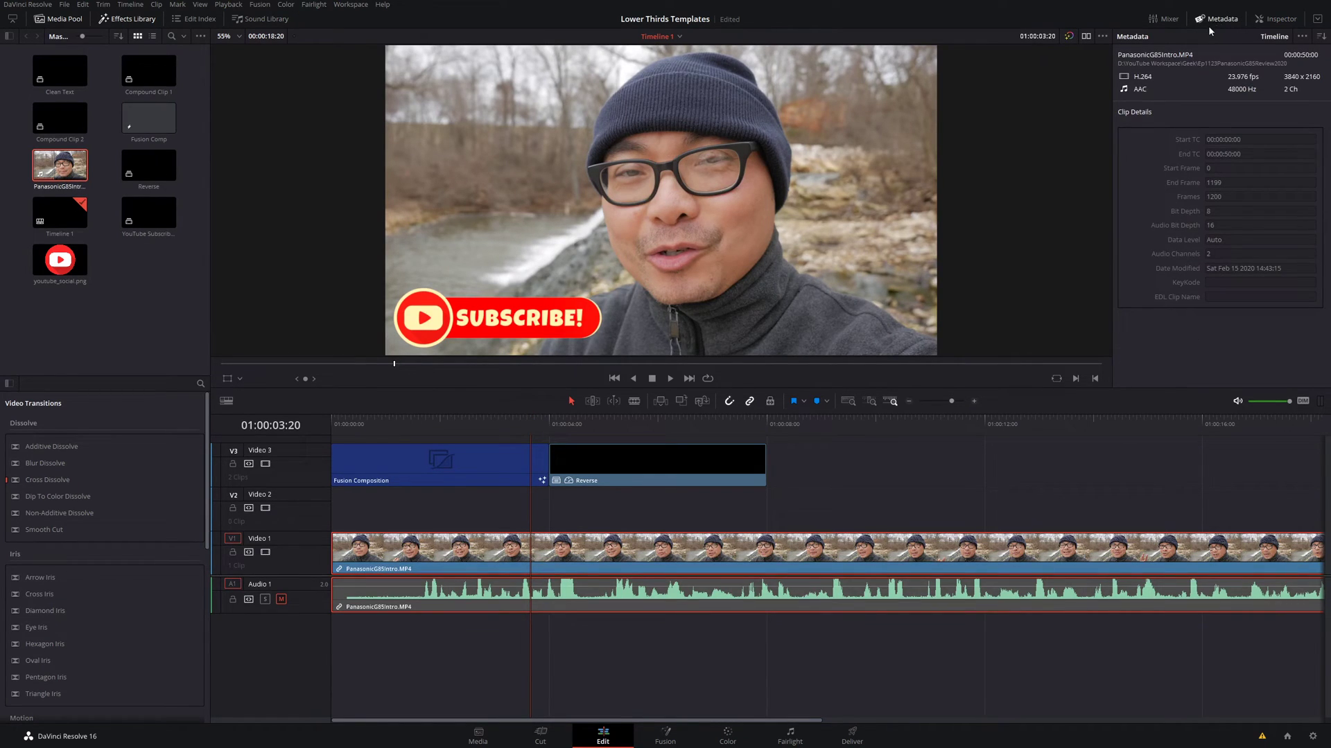
left_click(1168, 20)
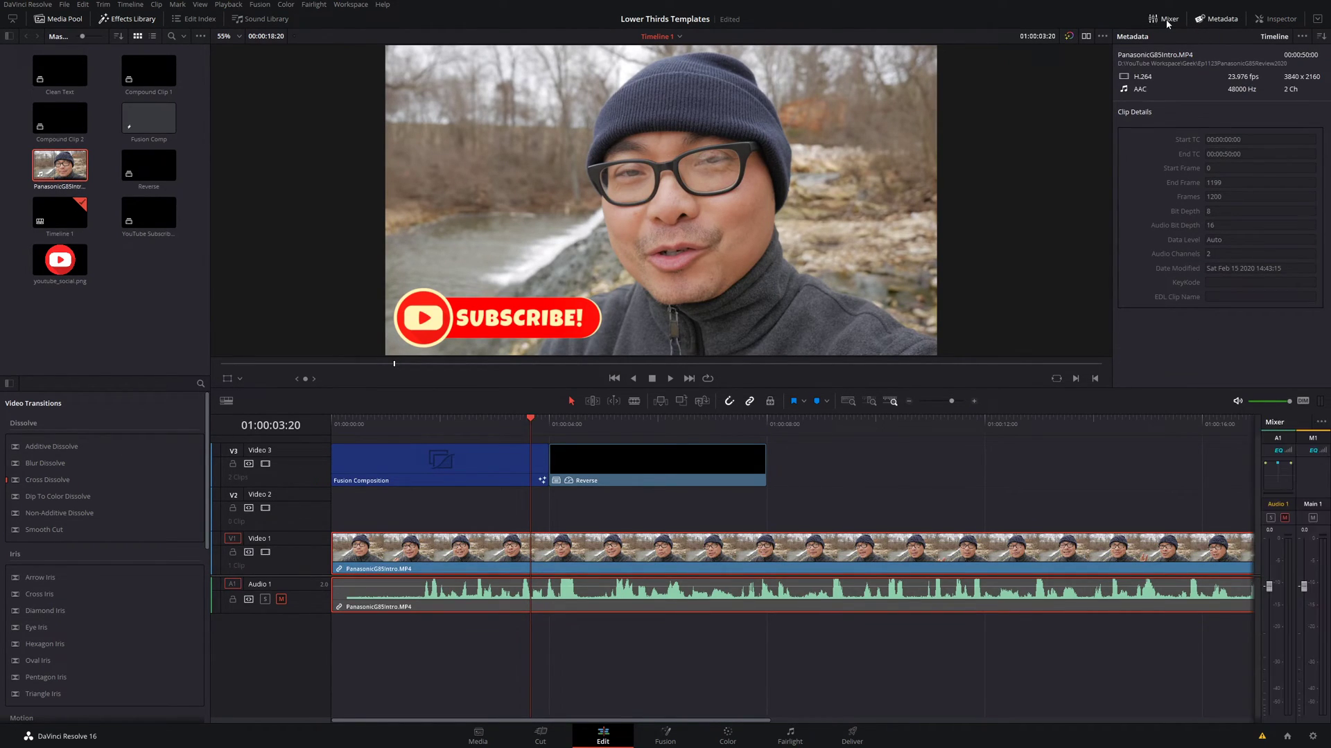